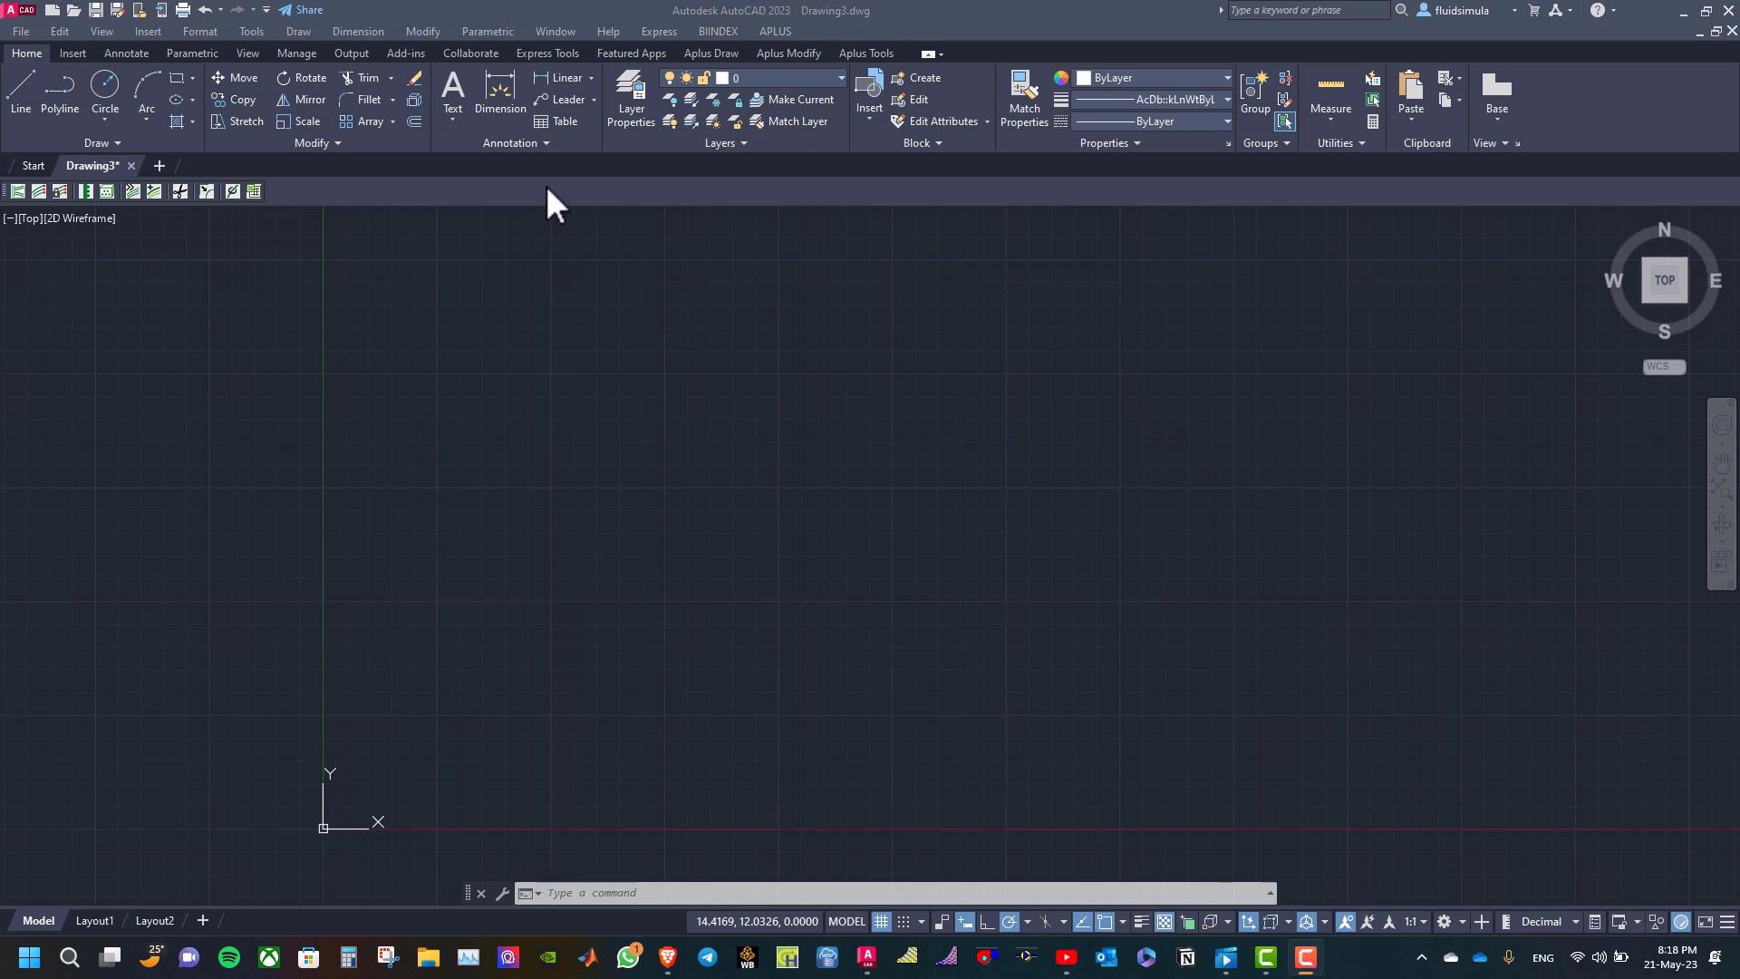
right_click(548, 186)
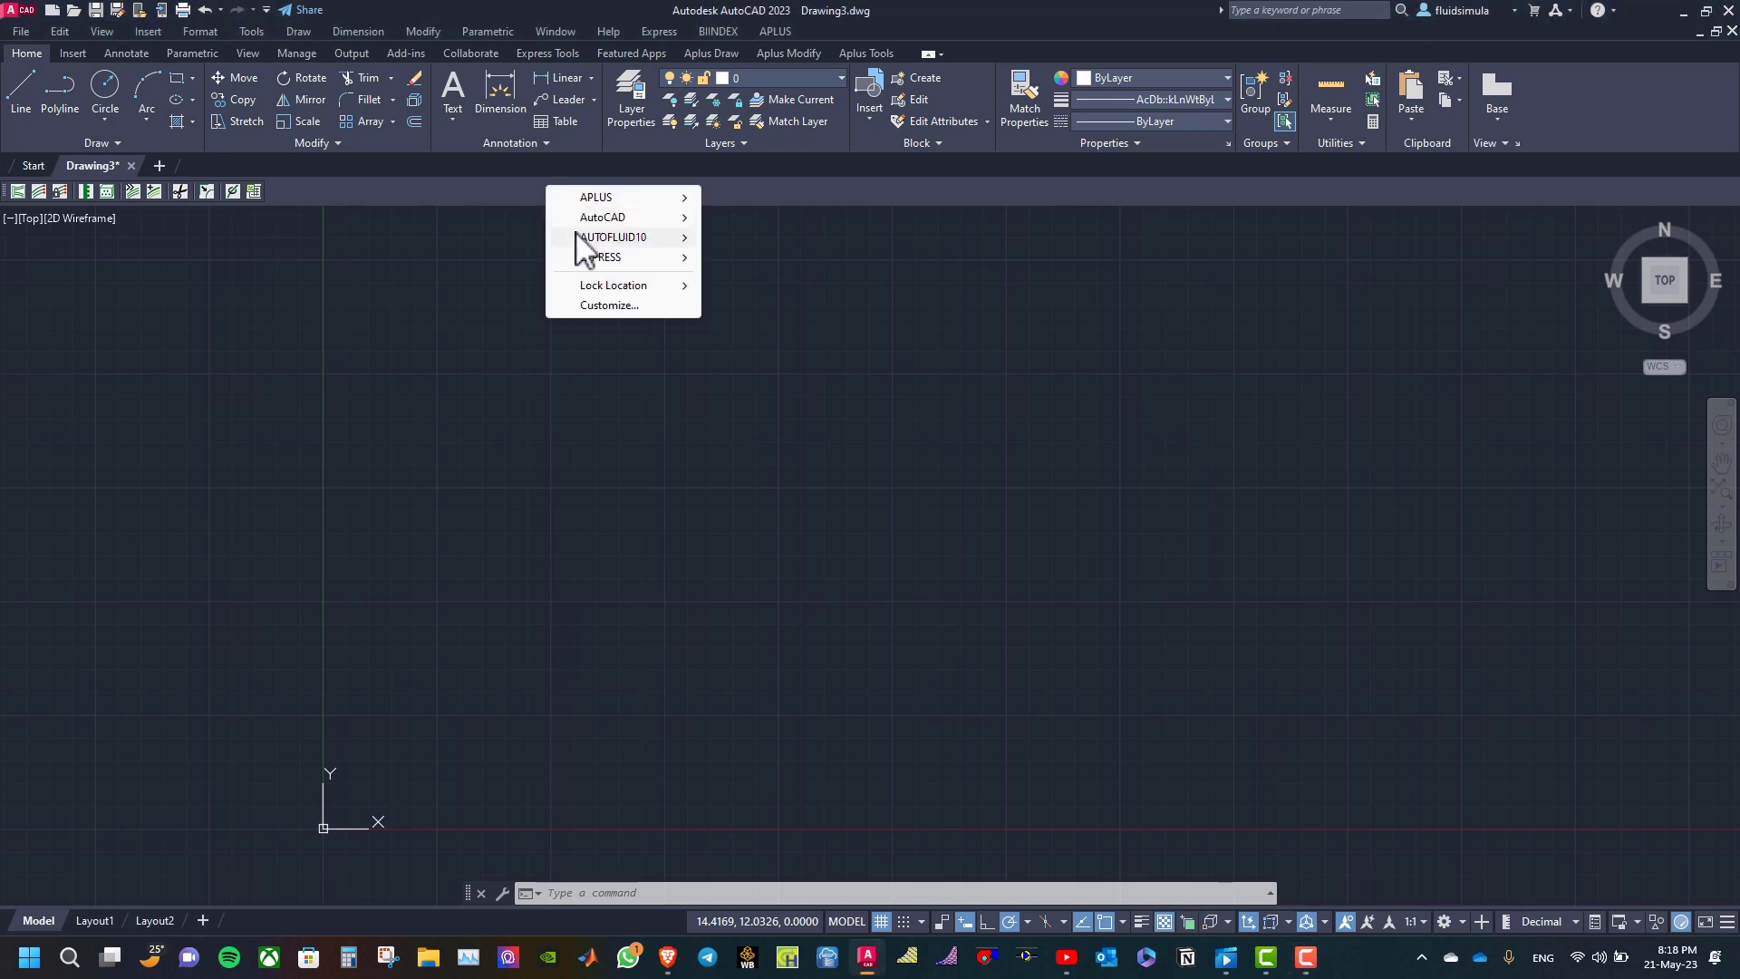
mouse_move(578, 237)
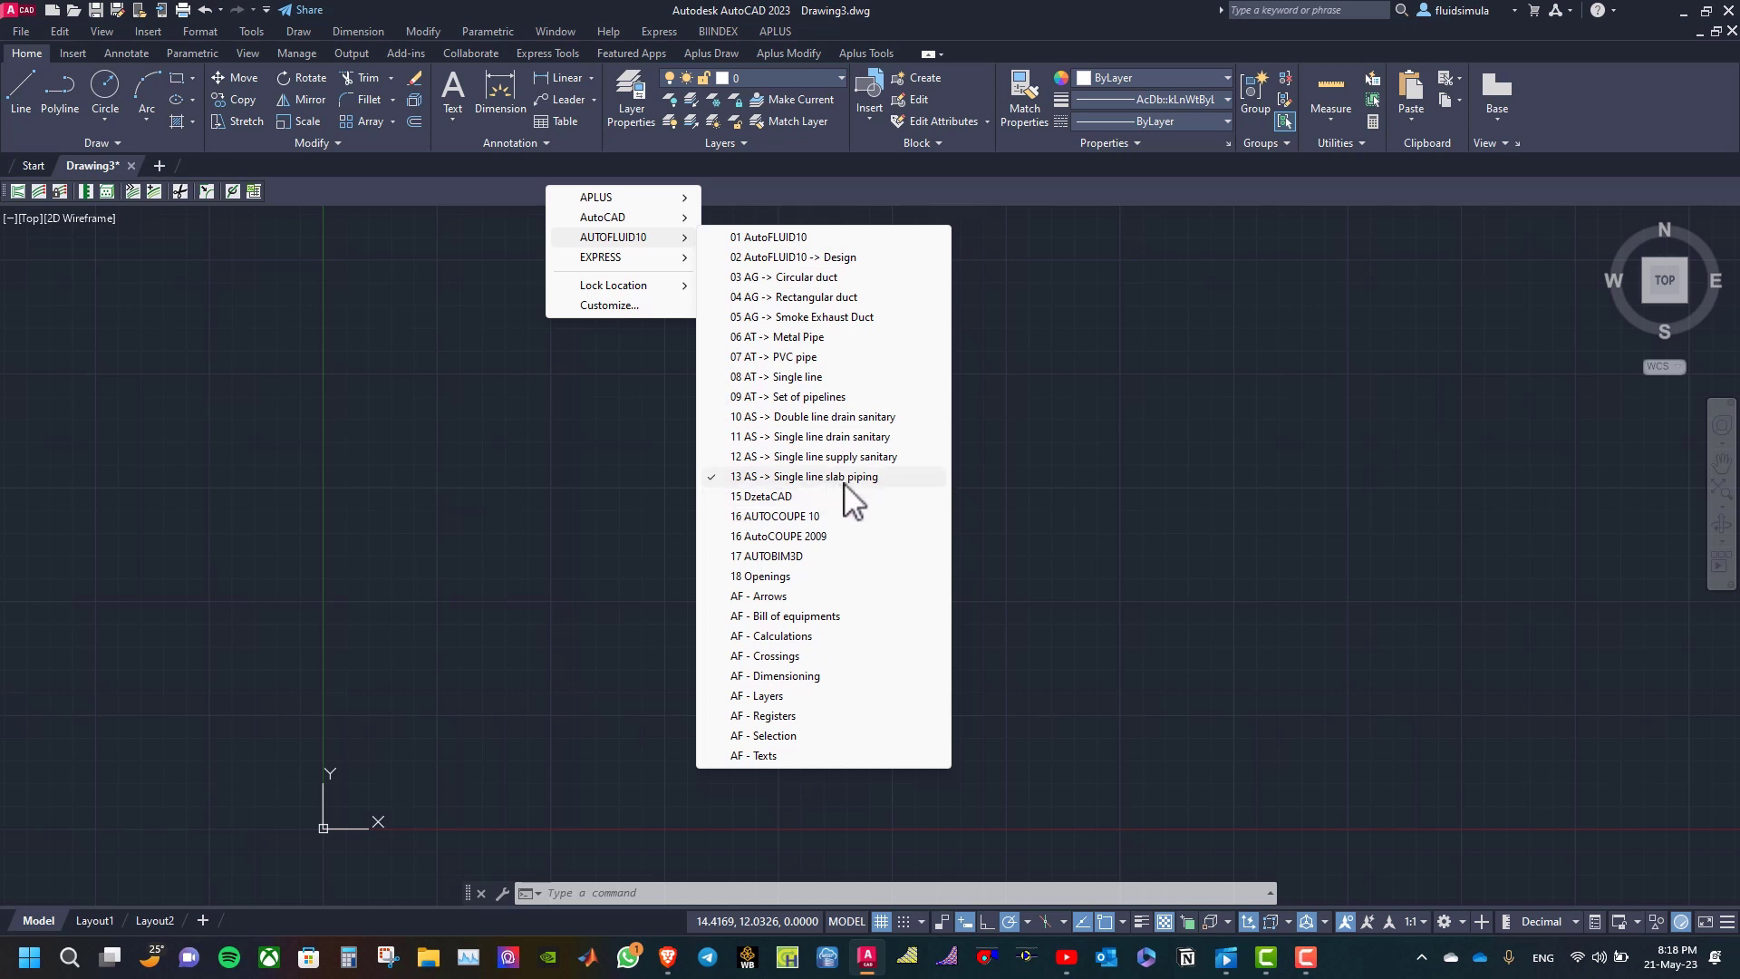
left_click(344, 192)
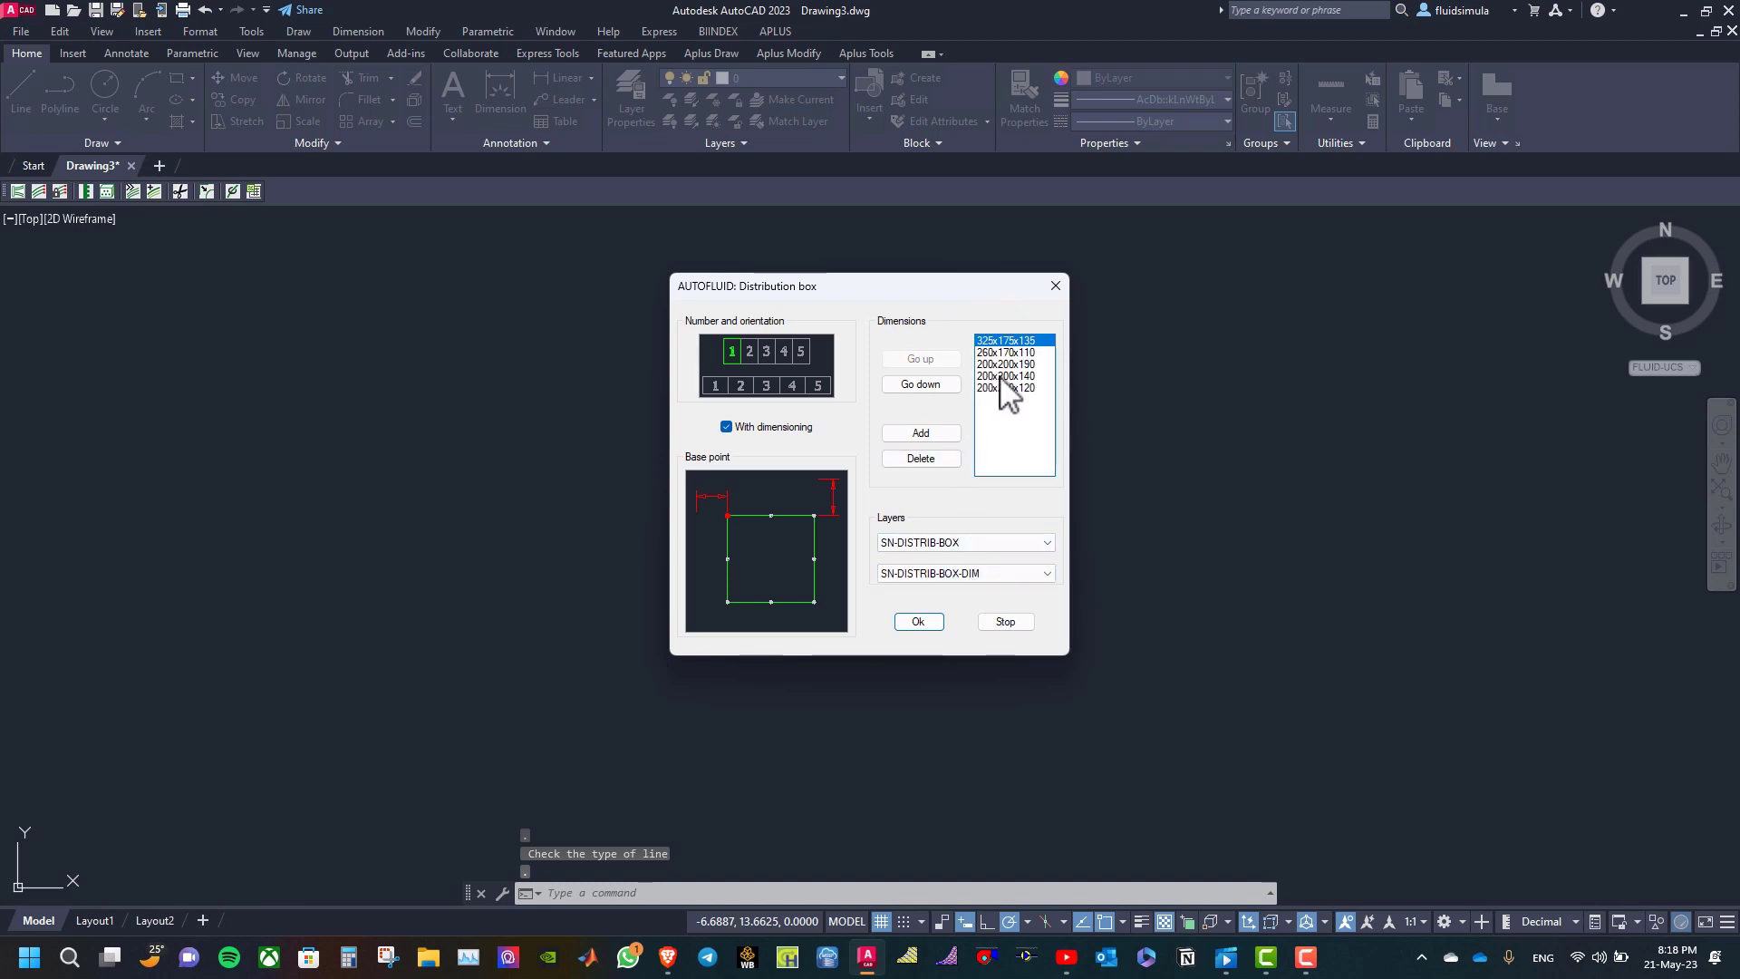
- Place a row of two 200x200x140 distribution boxes, unrotated and without dimensioning, in the empty drawing area
left_click(1004, 376)
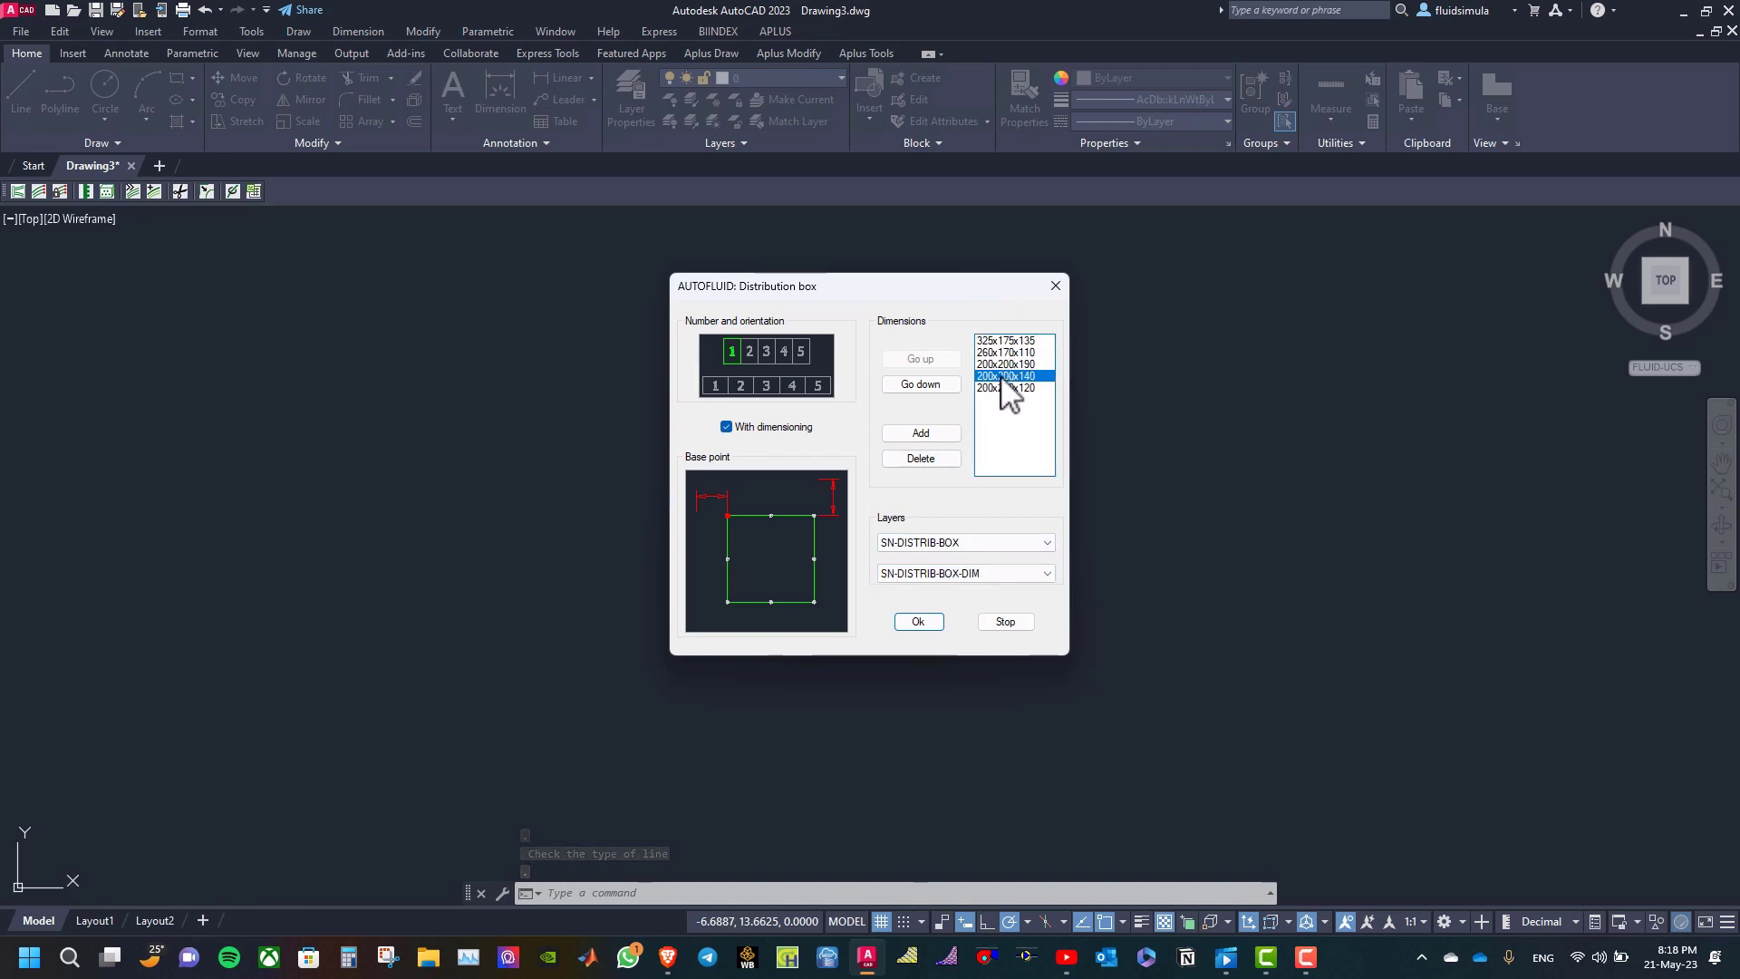
left_click(747, 360)
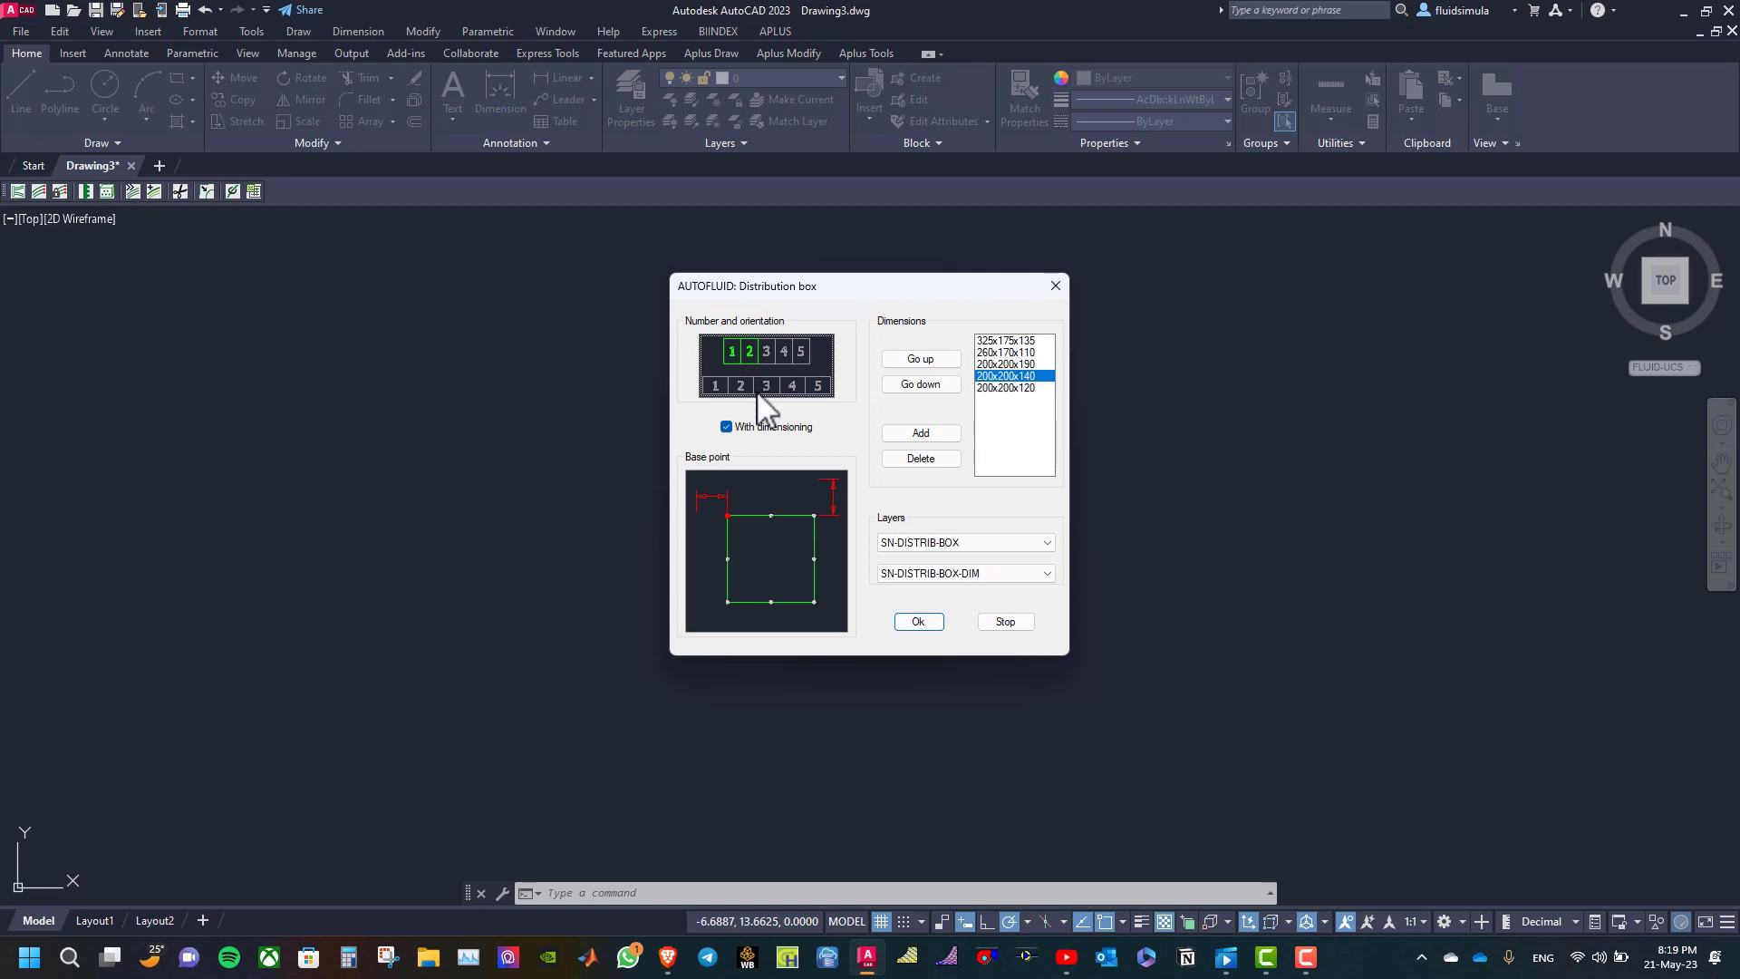
left_click(726, 426)
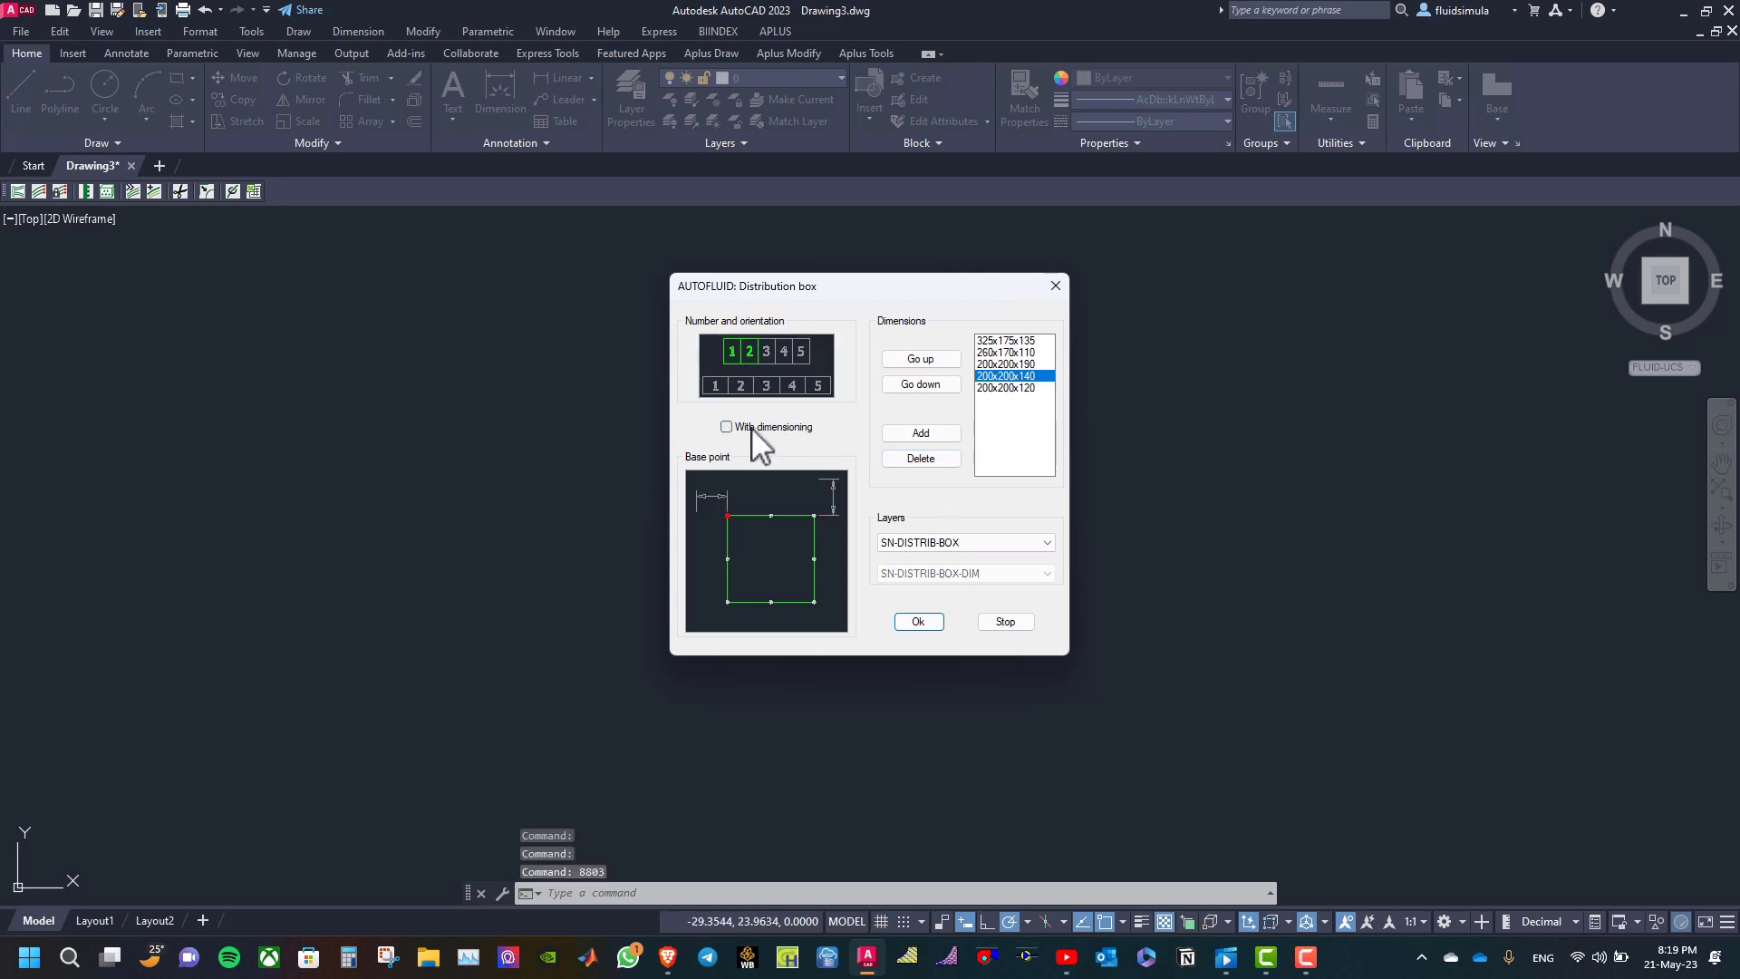
left_click(918, 623)
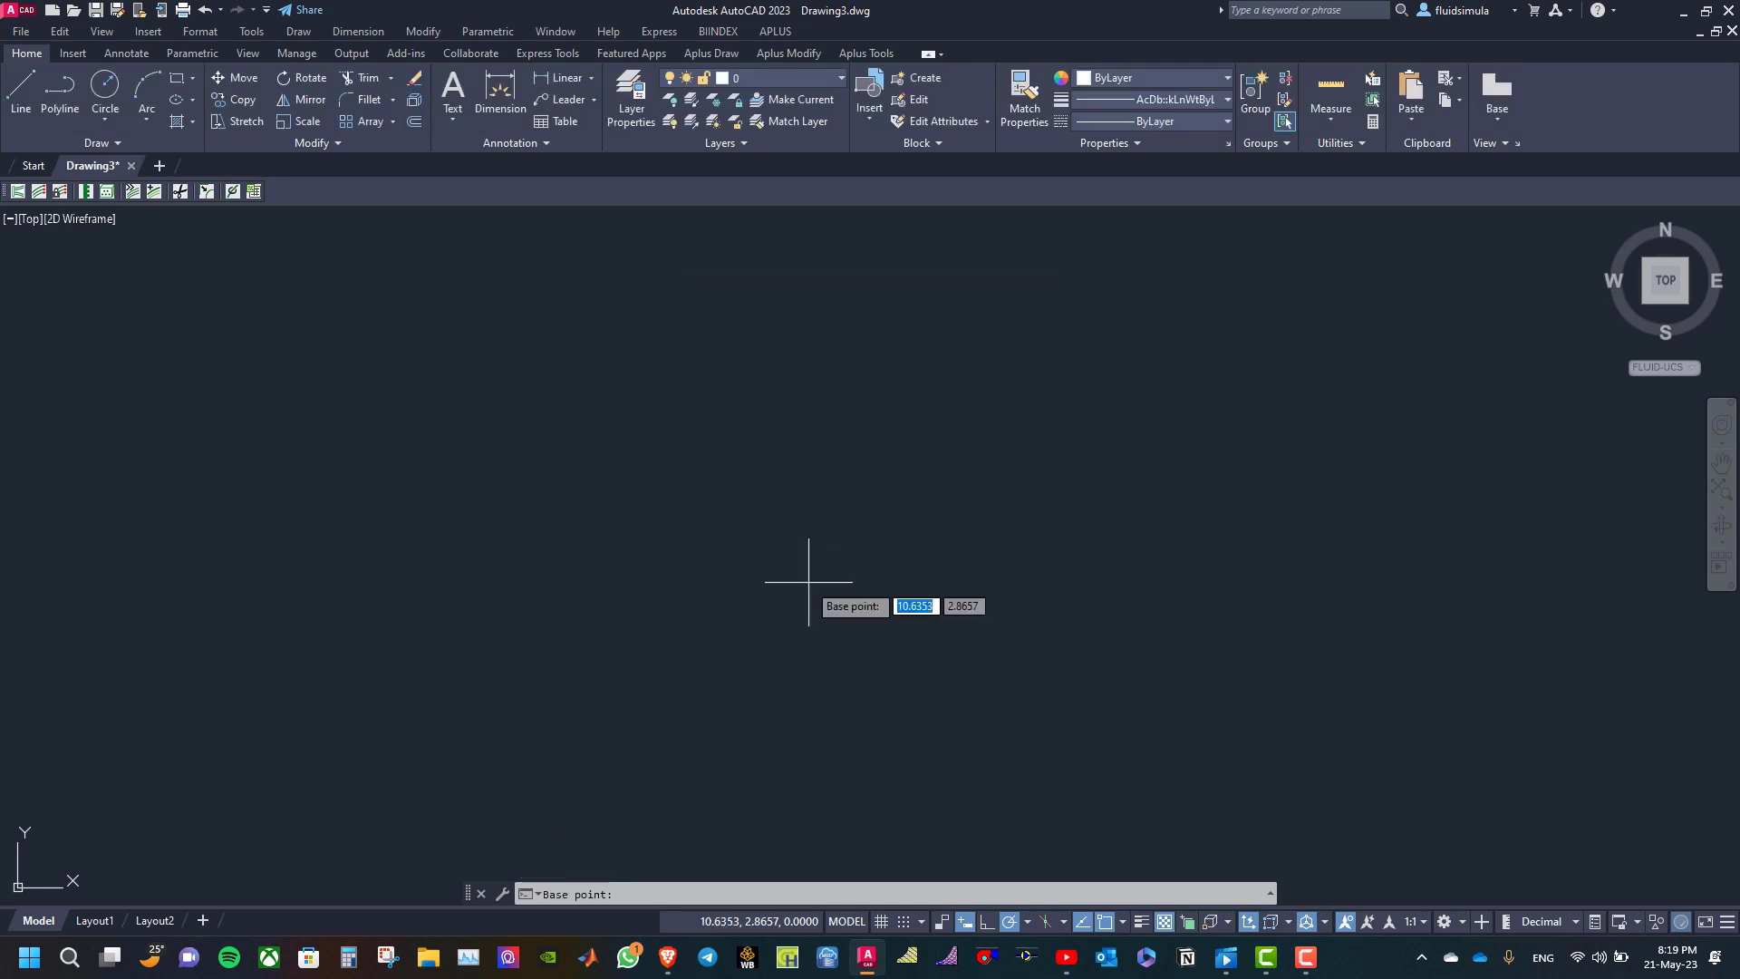
left_click(624, 423)
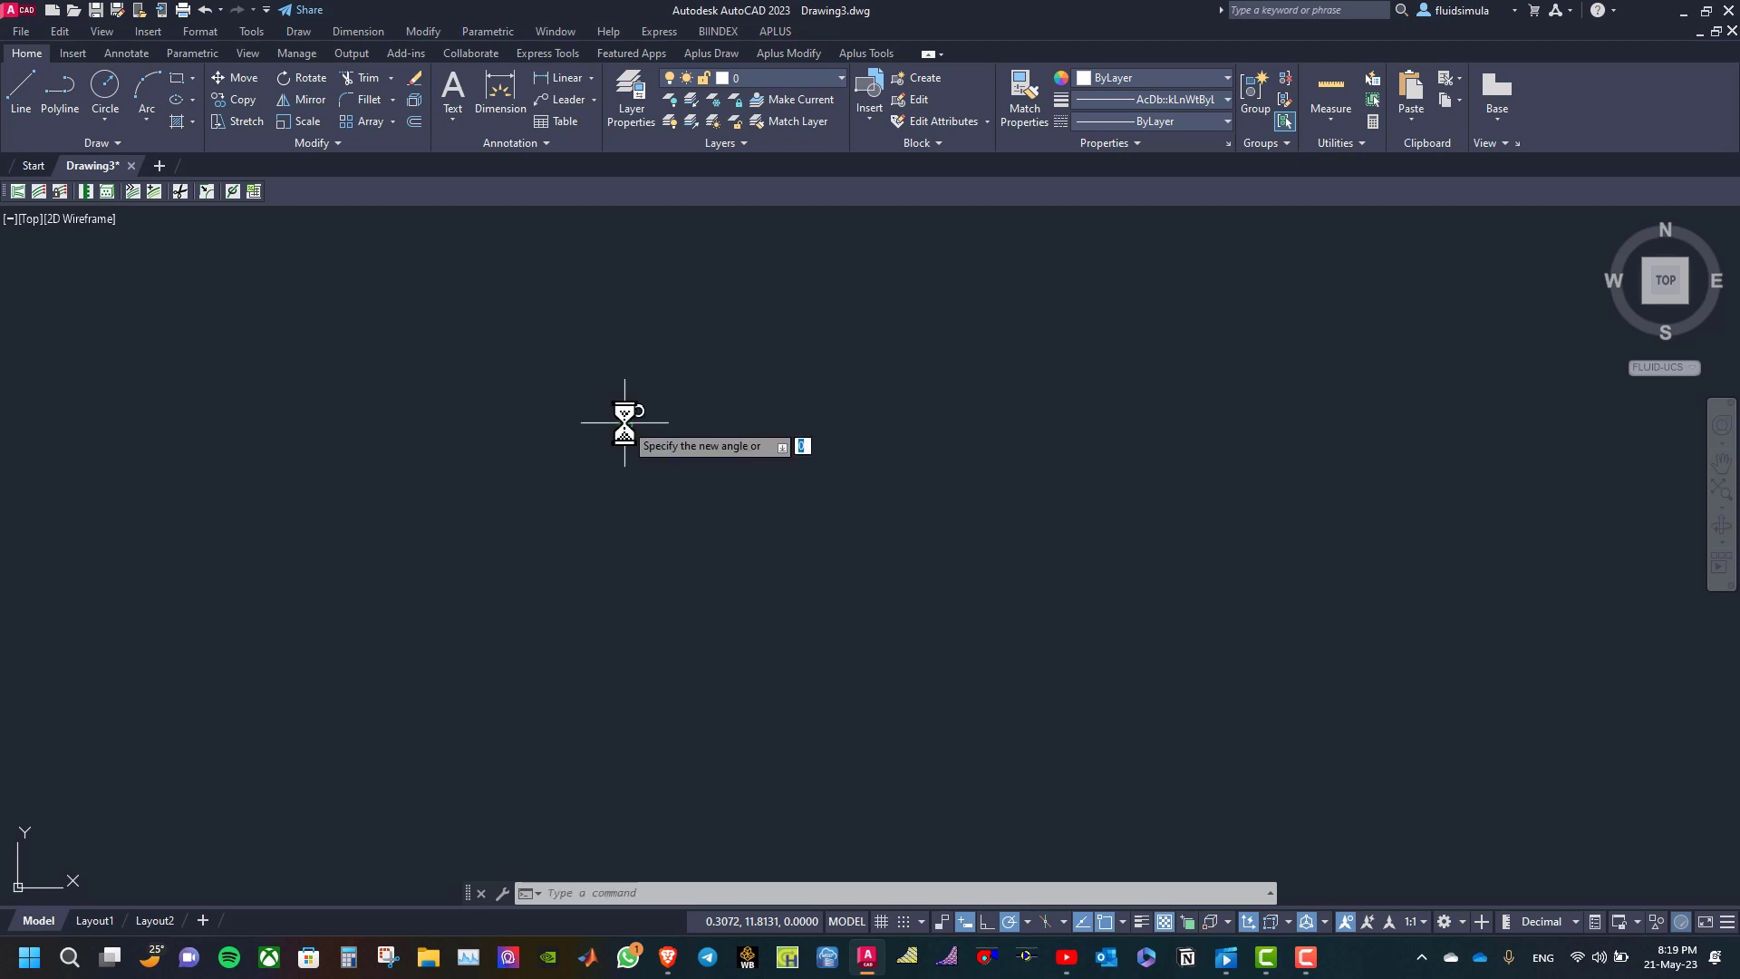
left_click(632, 413)
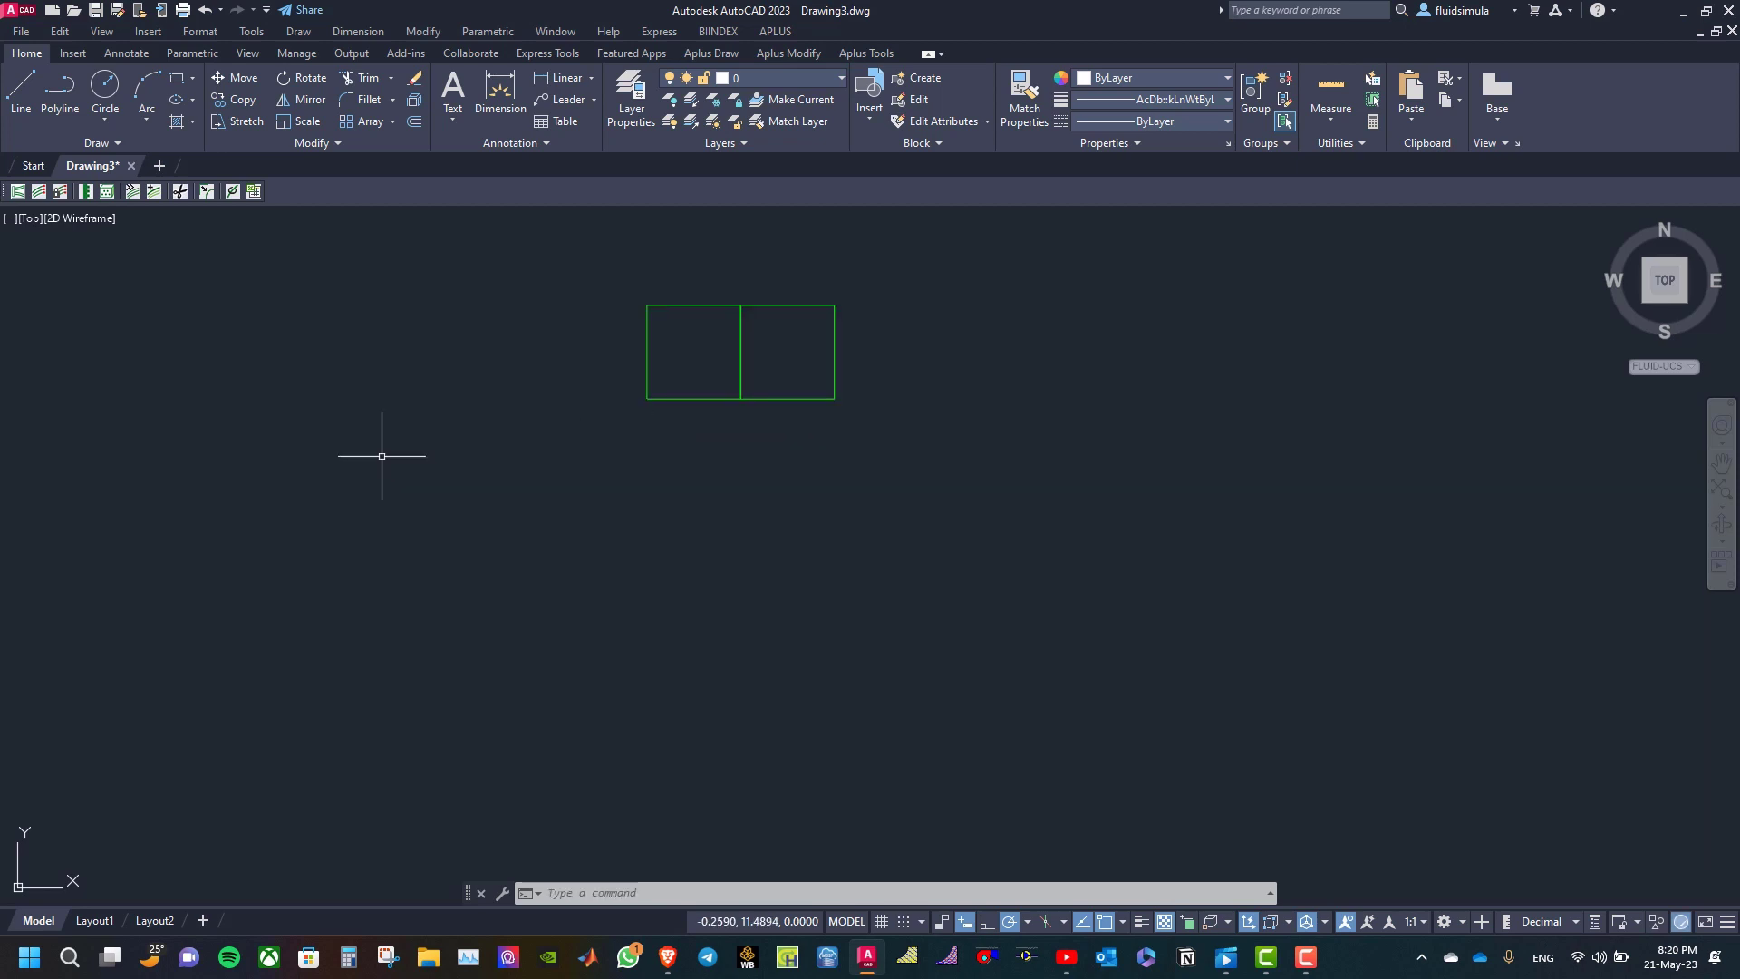
- Add a distribution manifold between the outer side lines of the double box, along its upper edge, on layer SN-DISTRIB-MANIFOLD
left_click(87, 191)
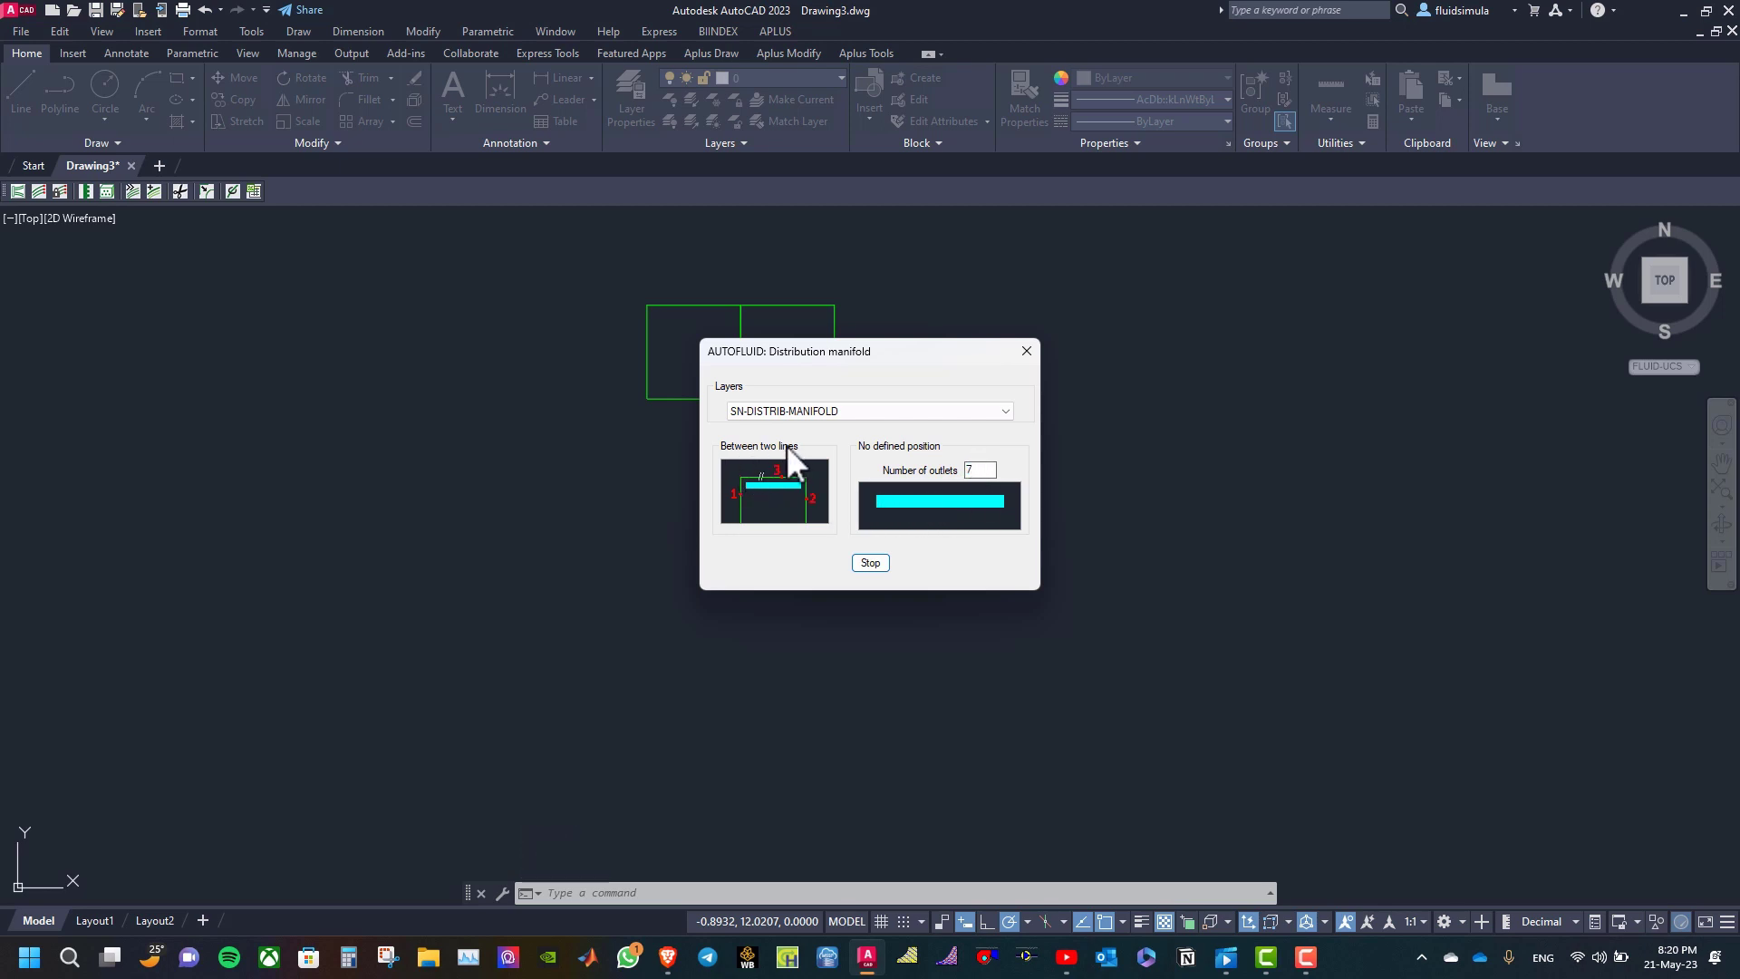
left_click(776, 482)
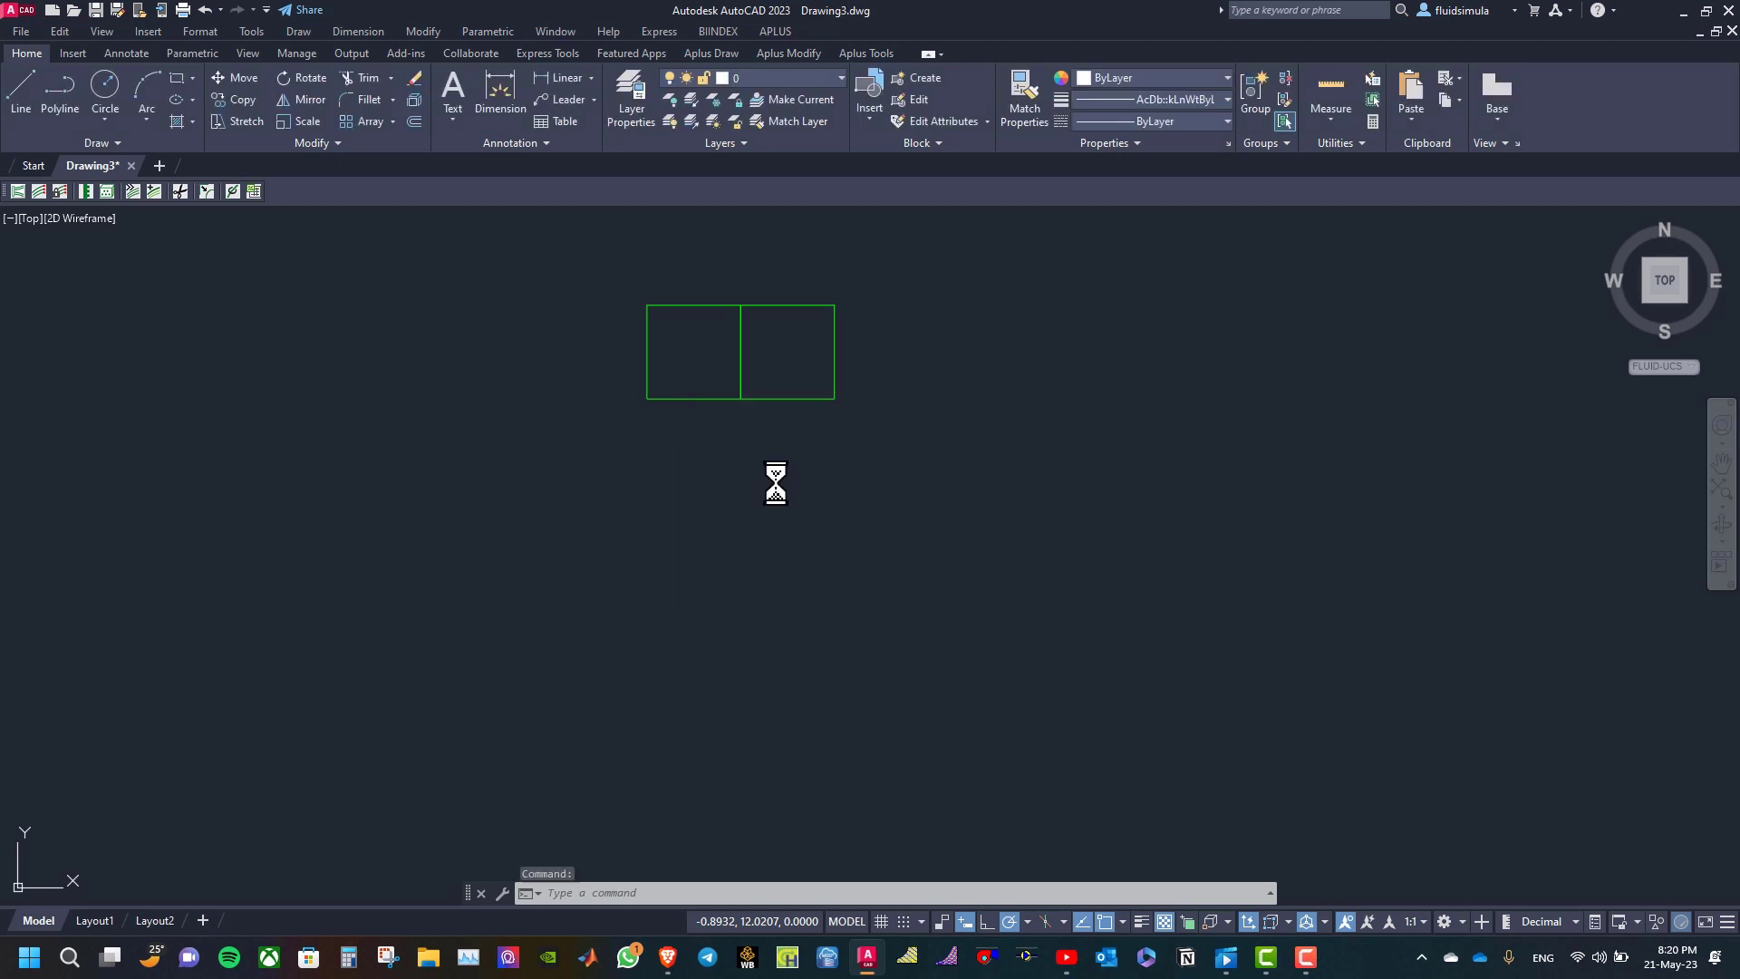
left_click(646, 352)
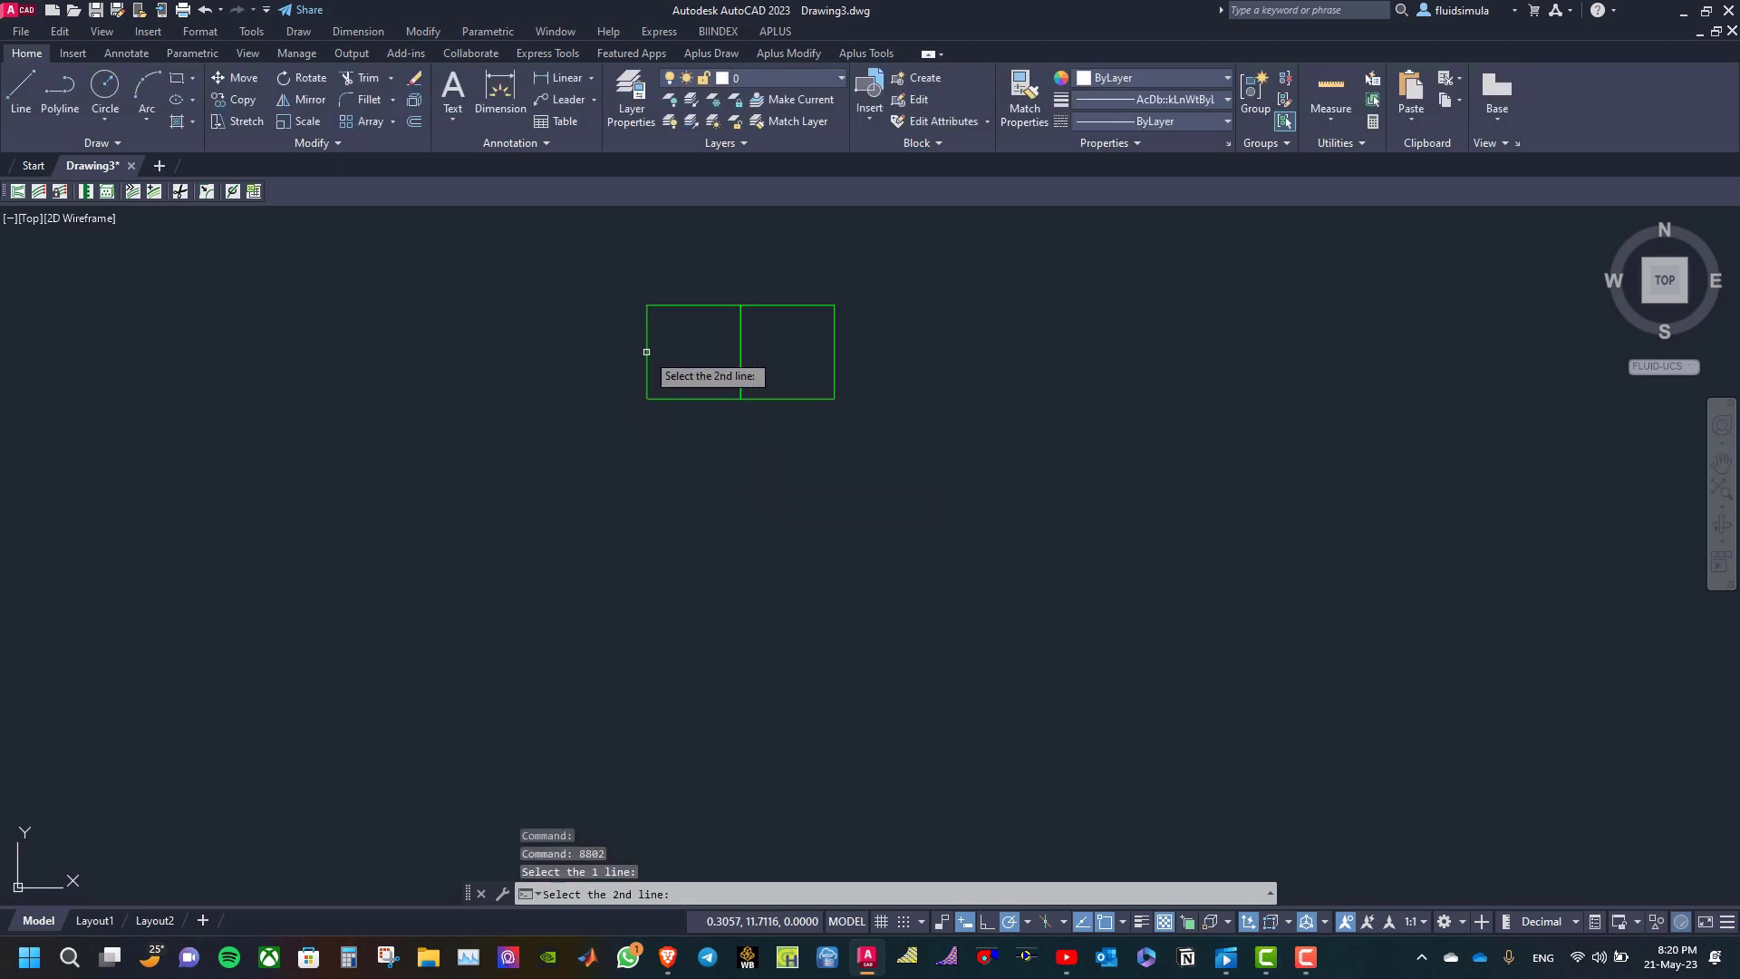
left_click(835, 357)
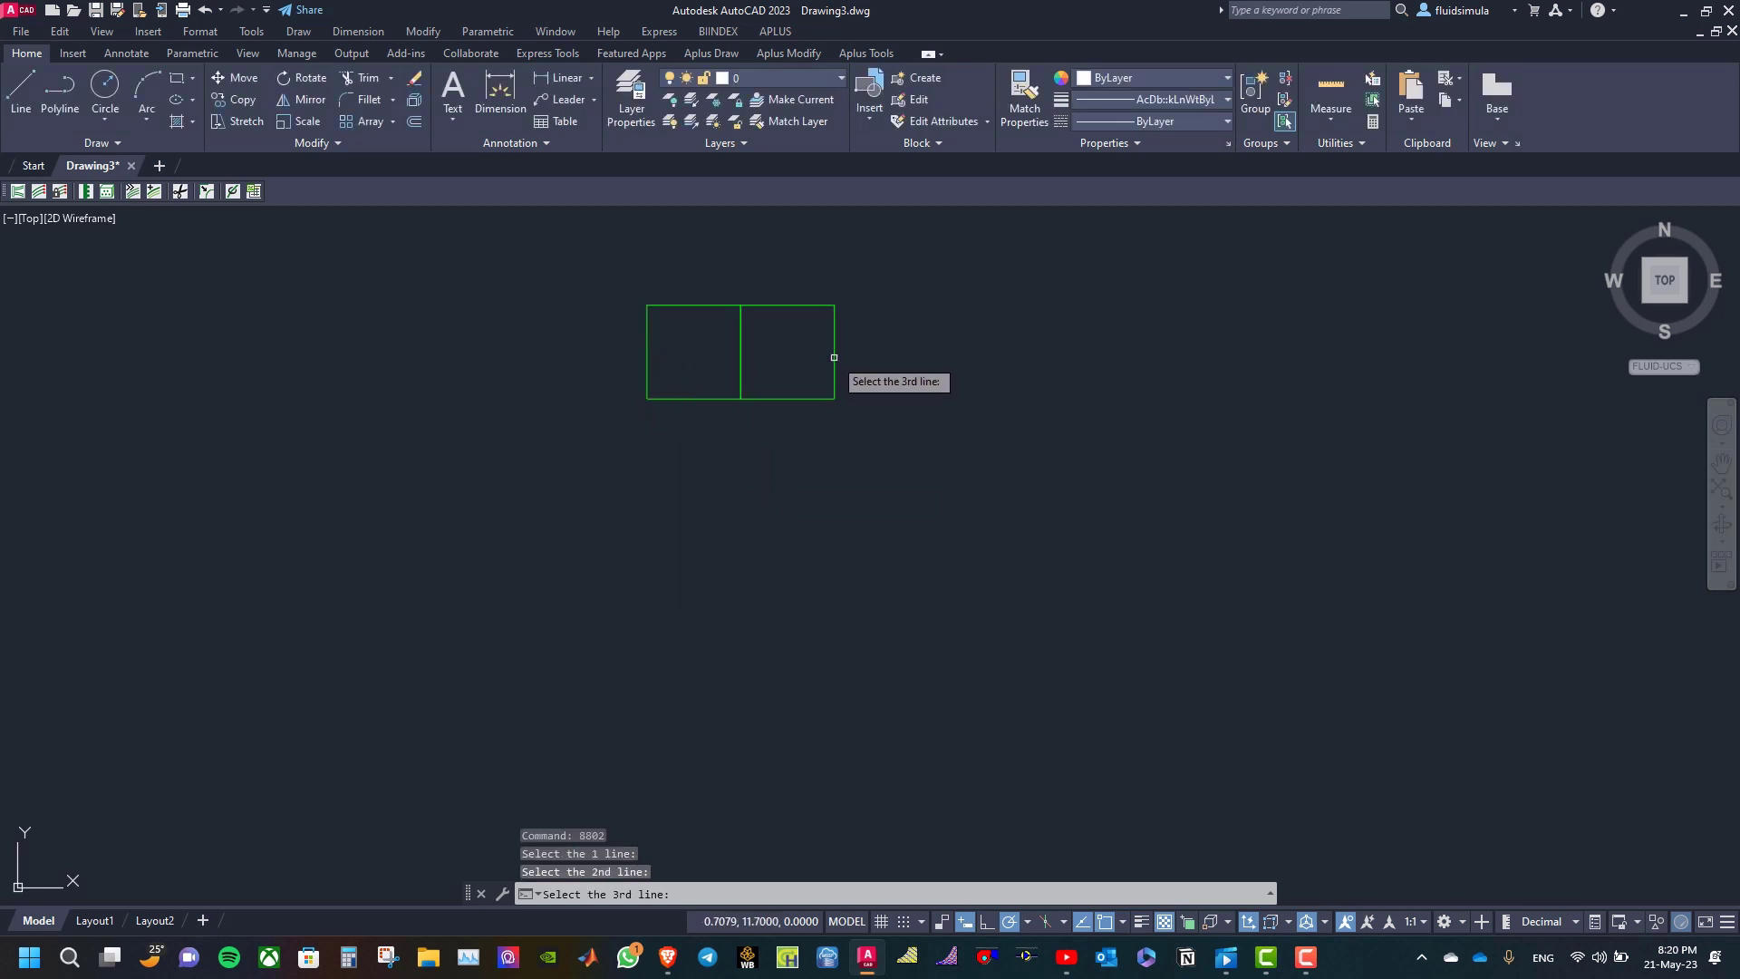
left_click(727, 305)
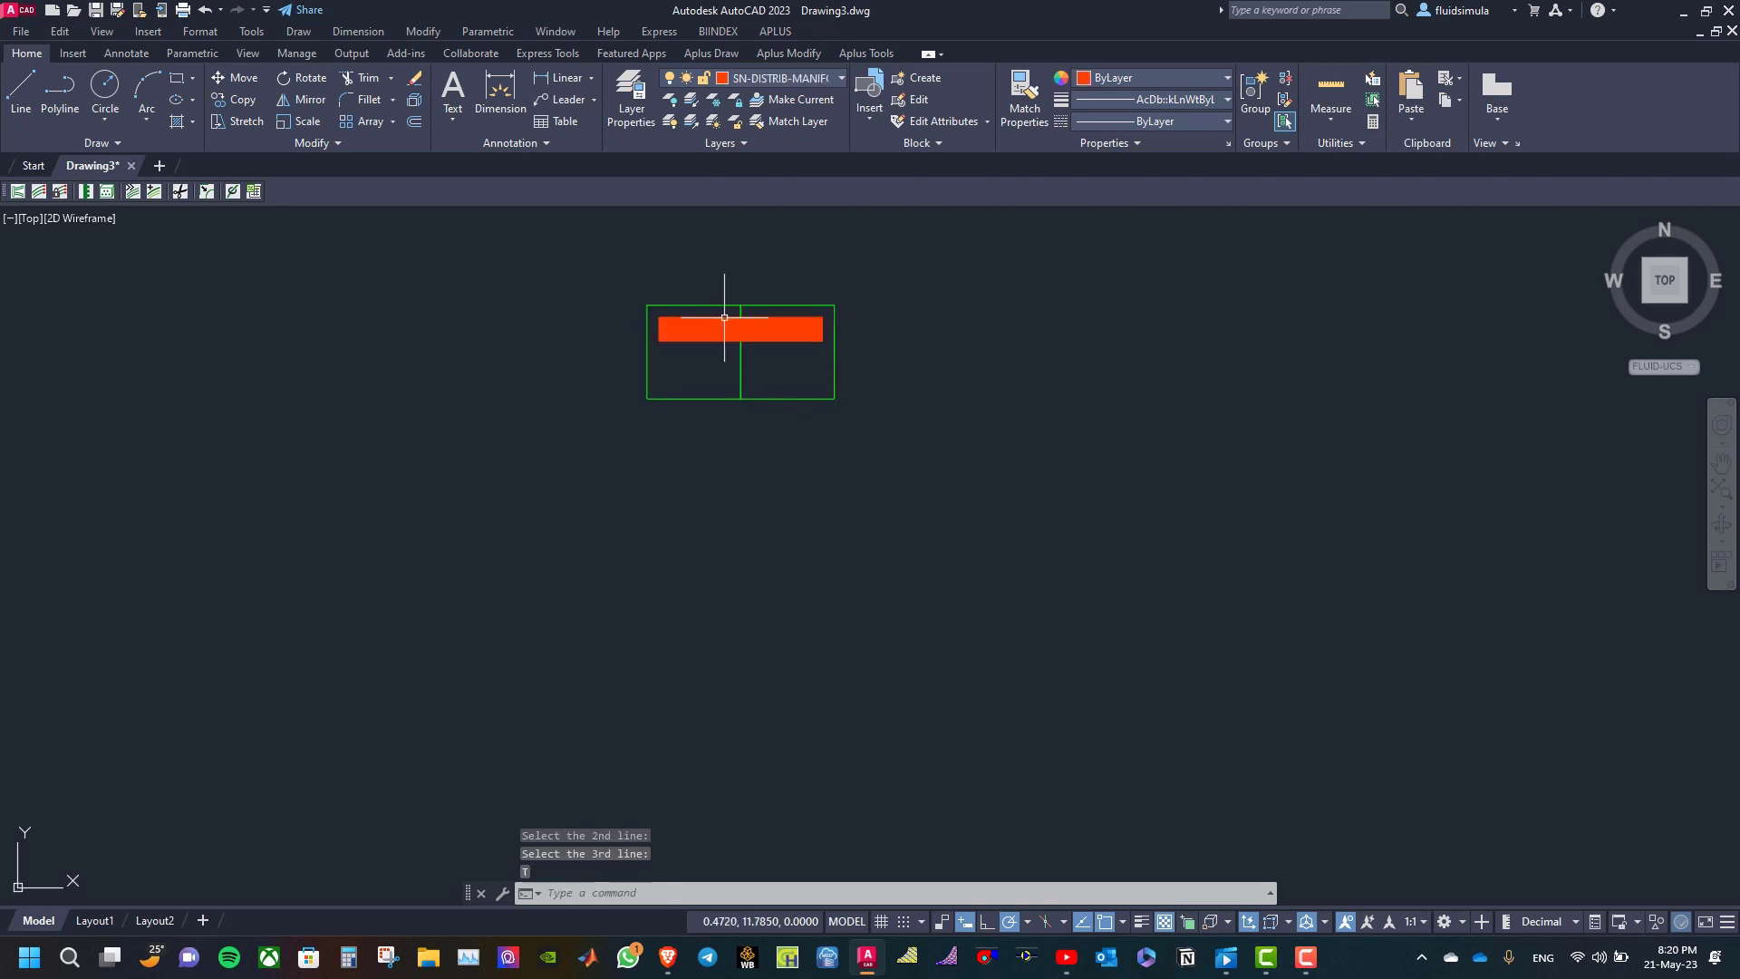
- Switch the slab piping networks to the hydraulic list and accept the seven alternating Cold water and Hot water 1 pipes
left_click(17, 191)
left_click_drag(749, 344, 290, 342)
left_click(281, 364)
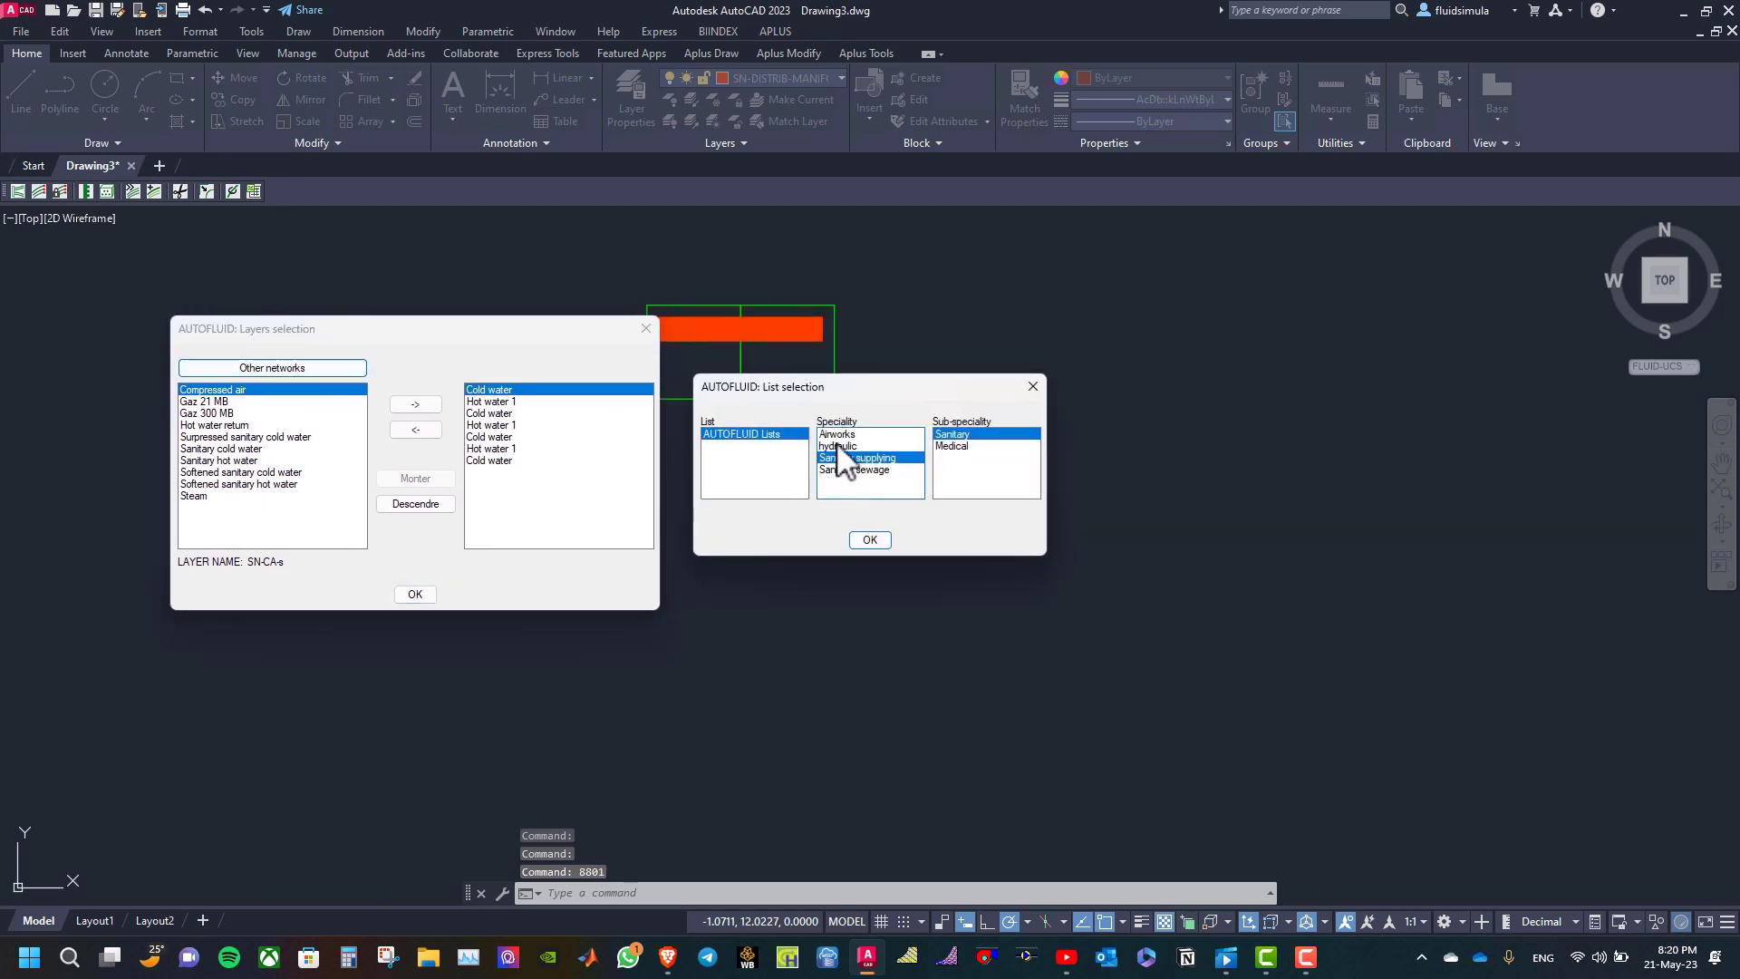
left_click(834, 446)
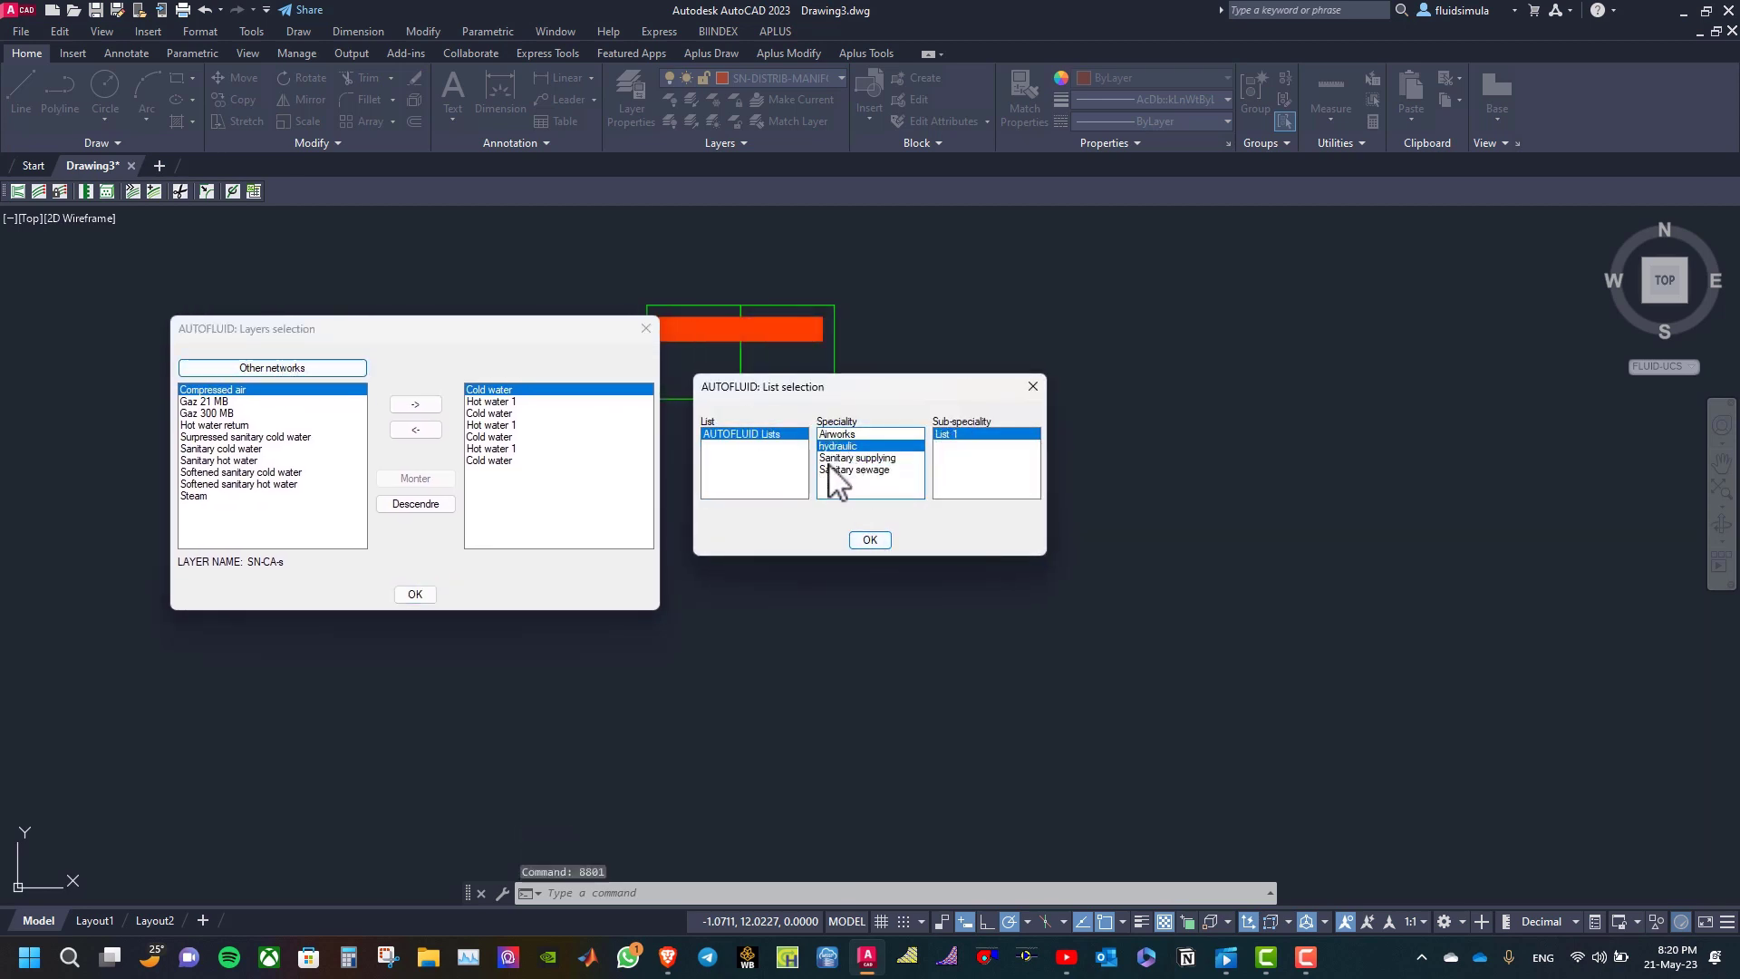
left_click(870, 539)
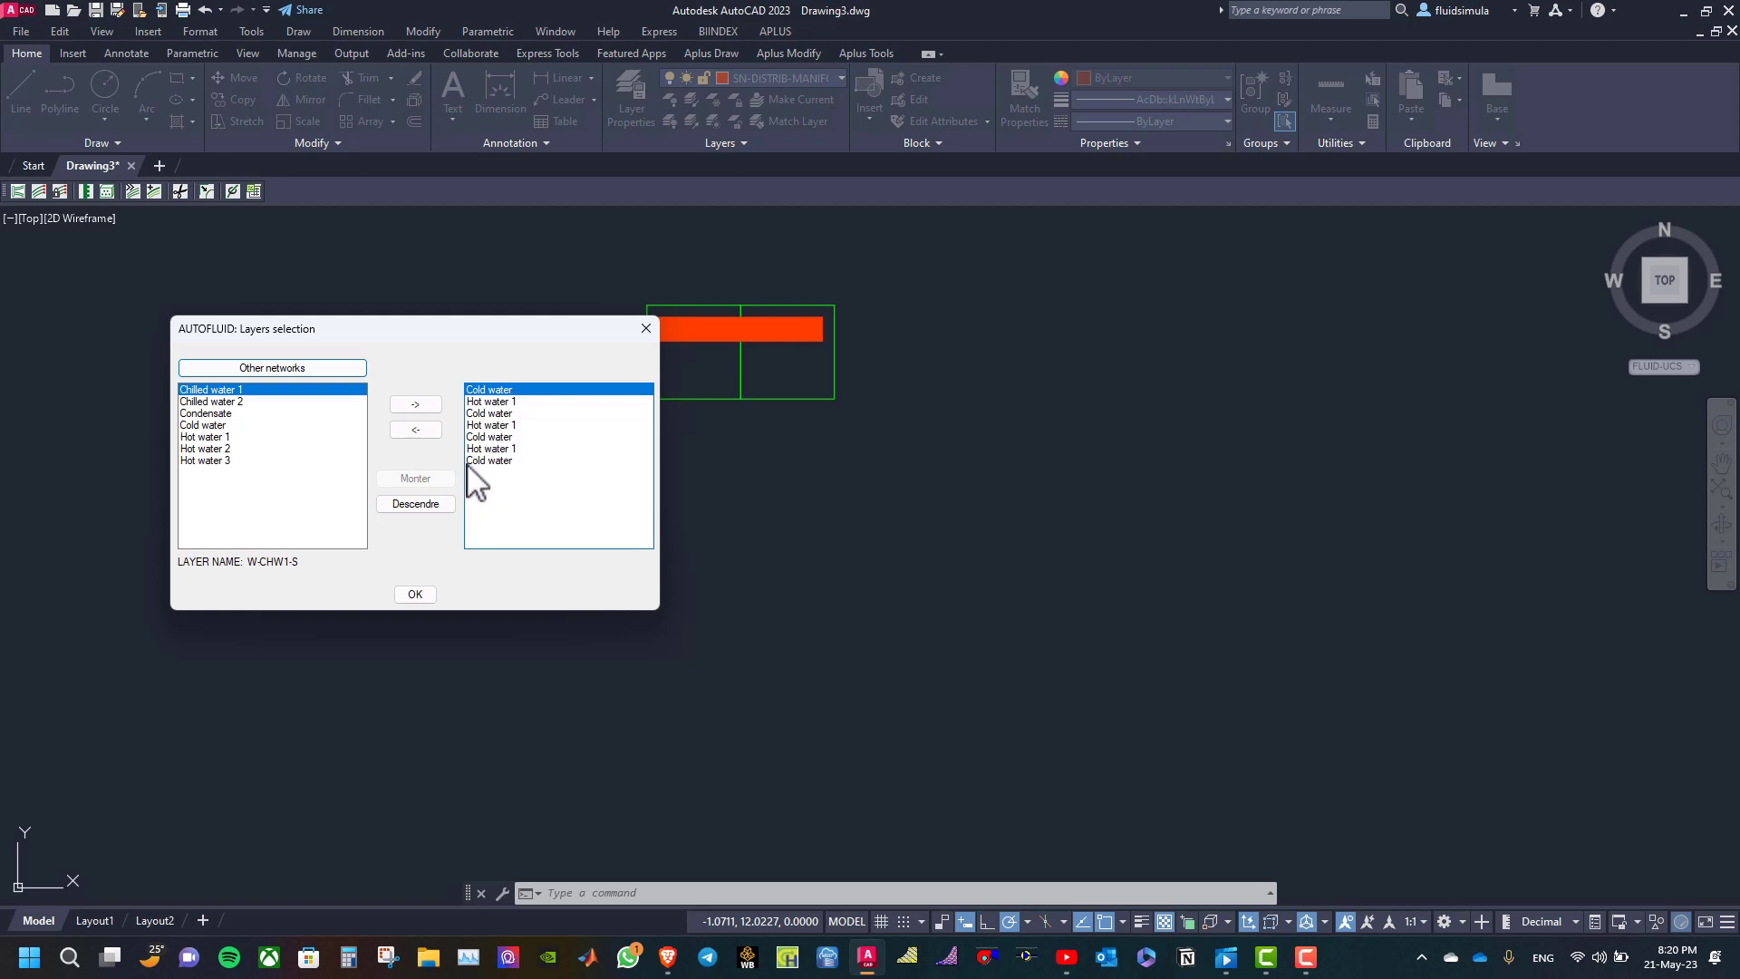
left_click(414, 595)
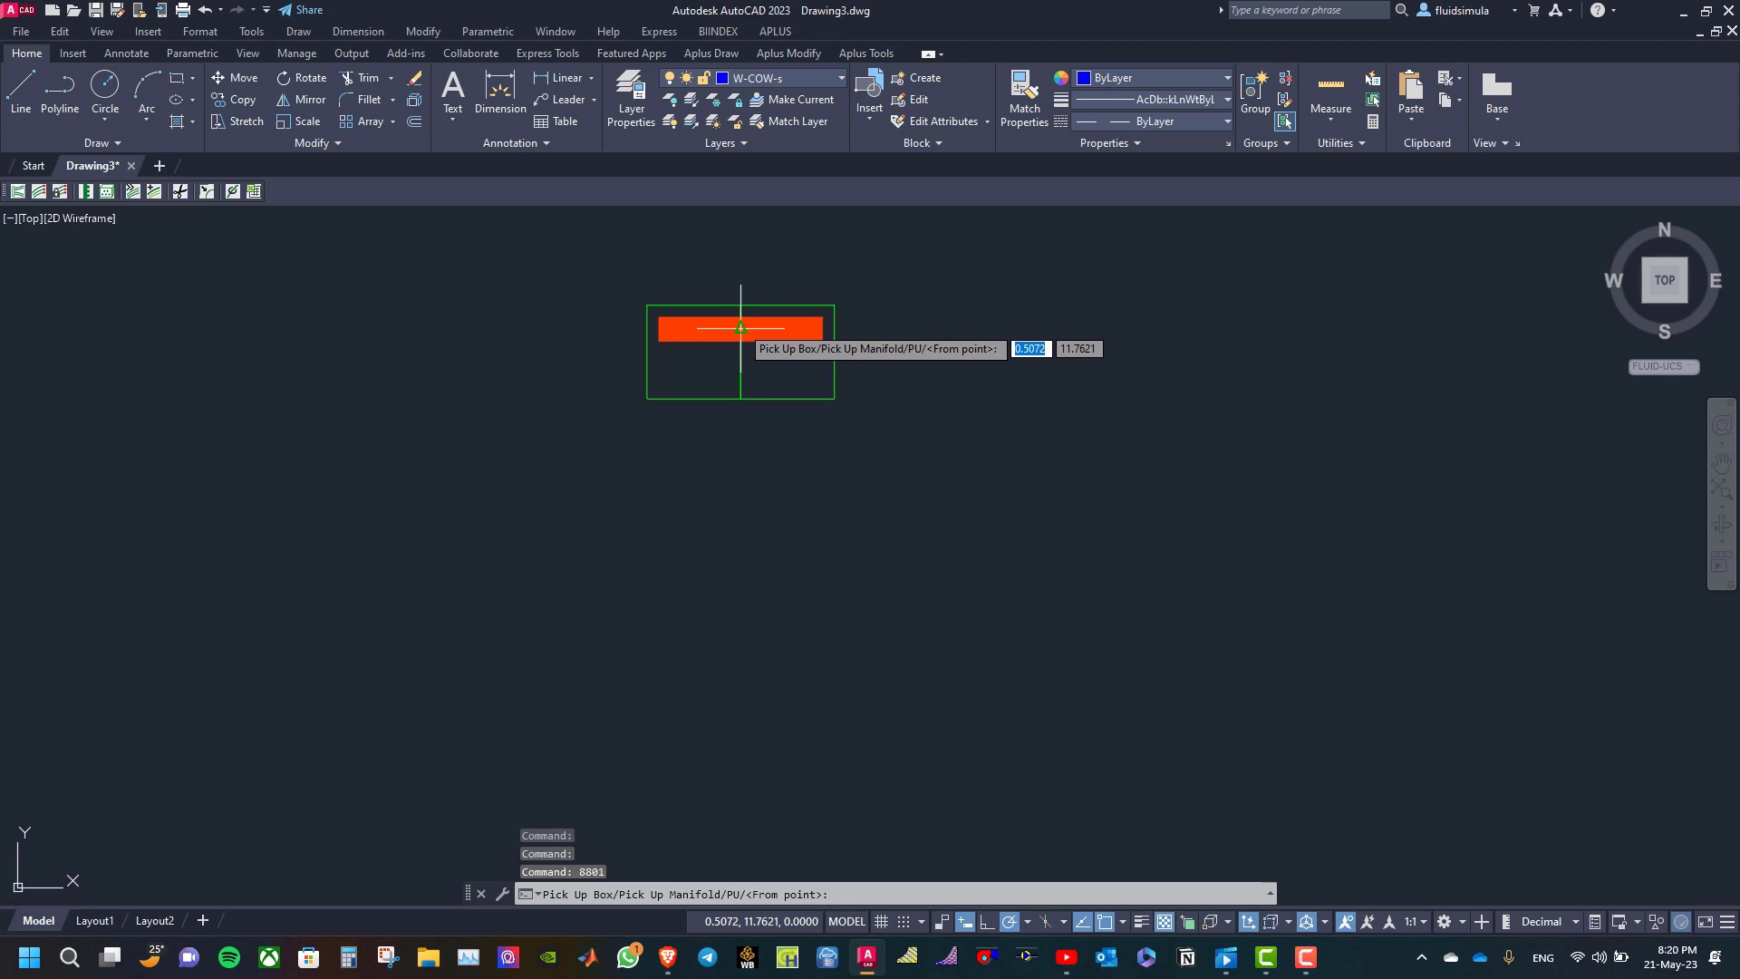
- Route the pipe bundle from the manifold down out of the box, curving into a long, nearly horizontal run away from it
left_click(740, 327)
left_click(741, 509)
scroll(752, 595, "down", 2)
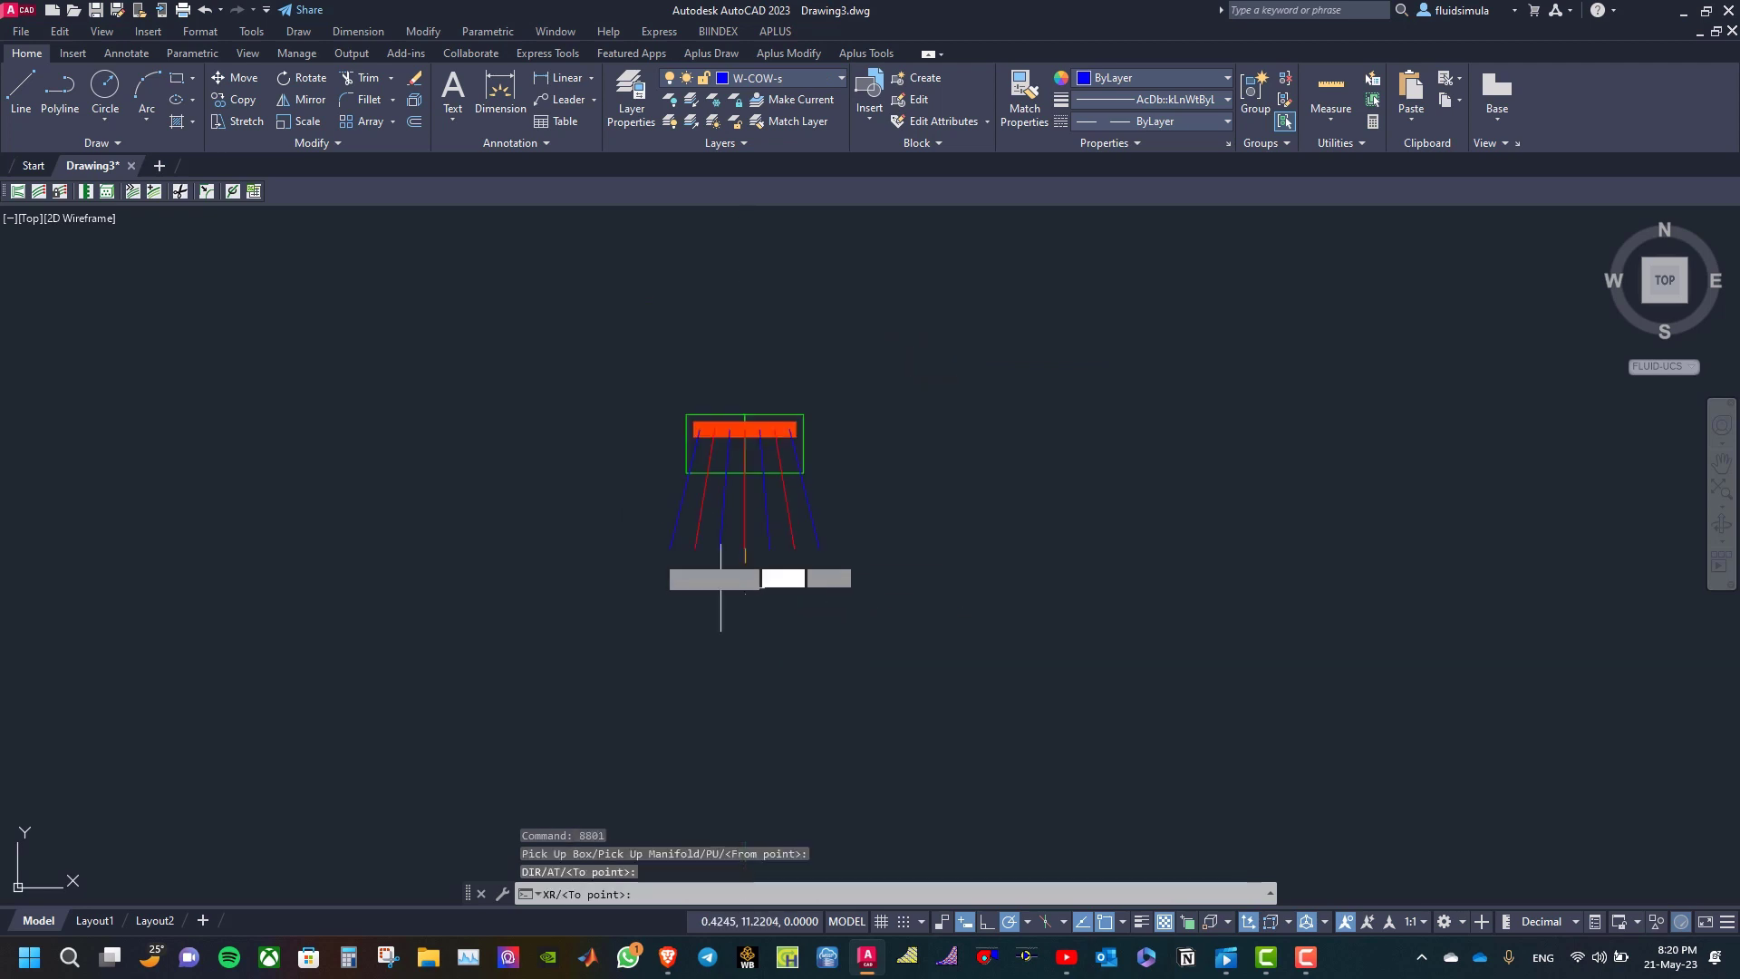
left_click(906, 596)
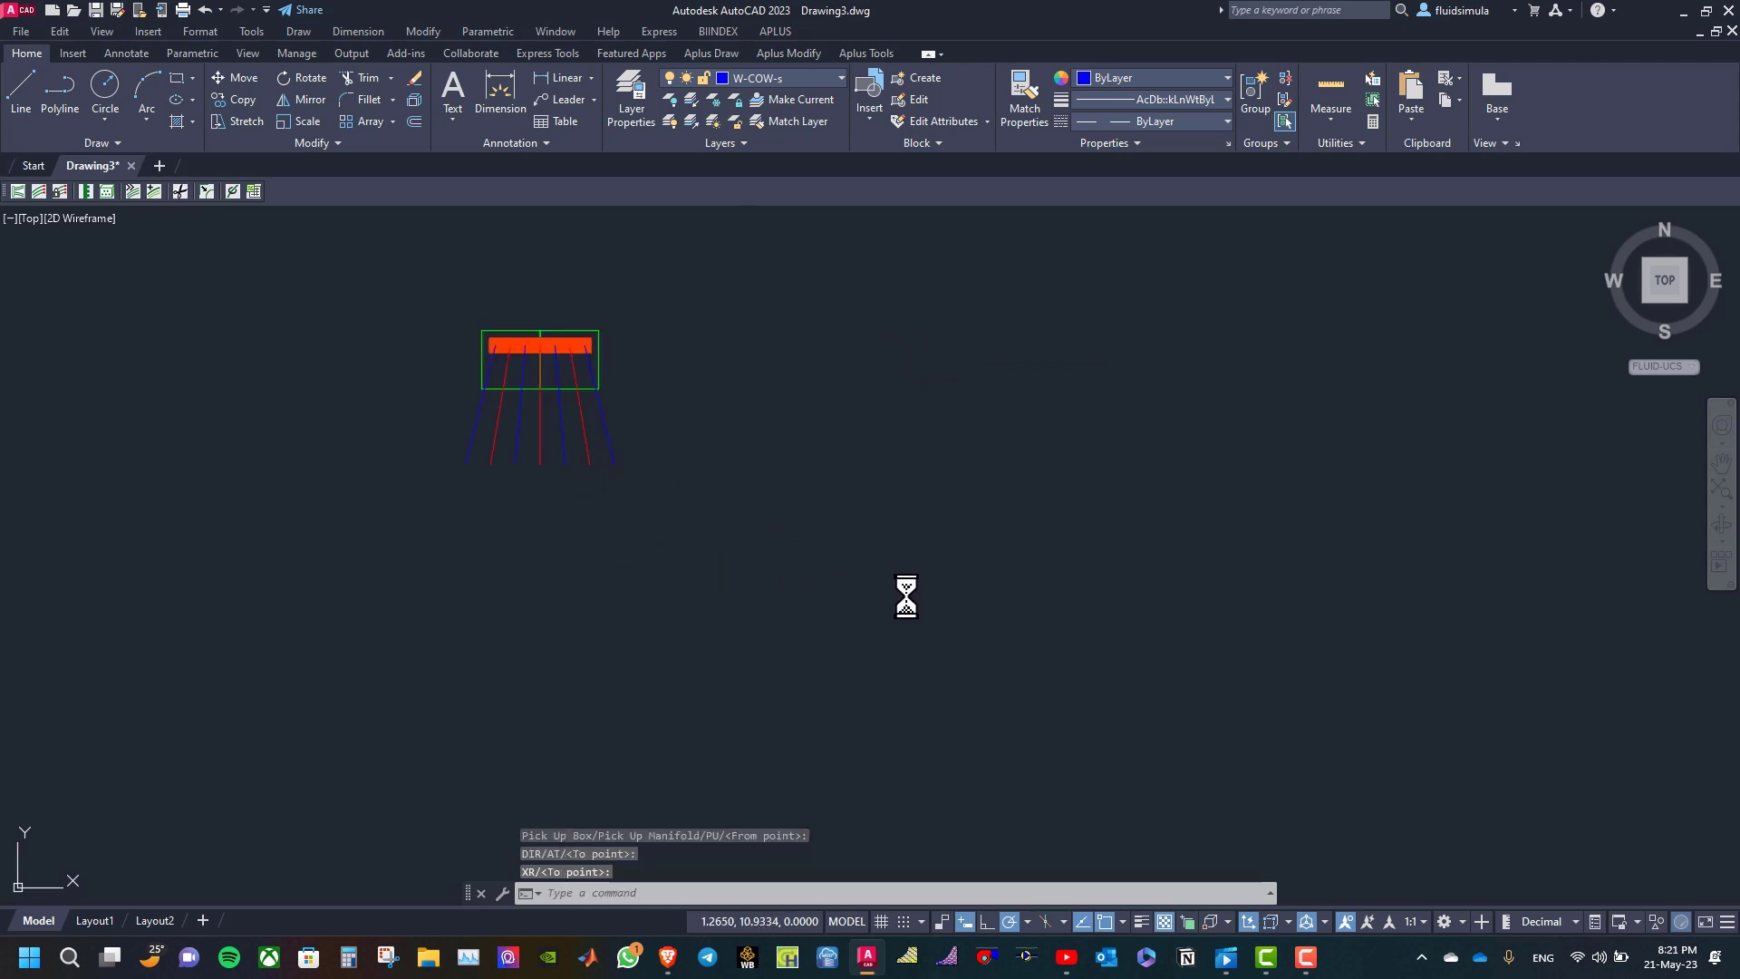
left_click(1220, 621)
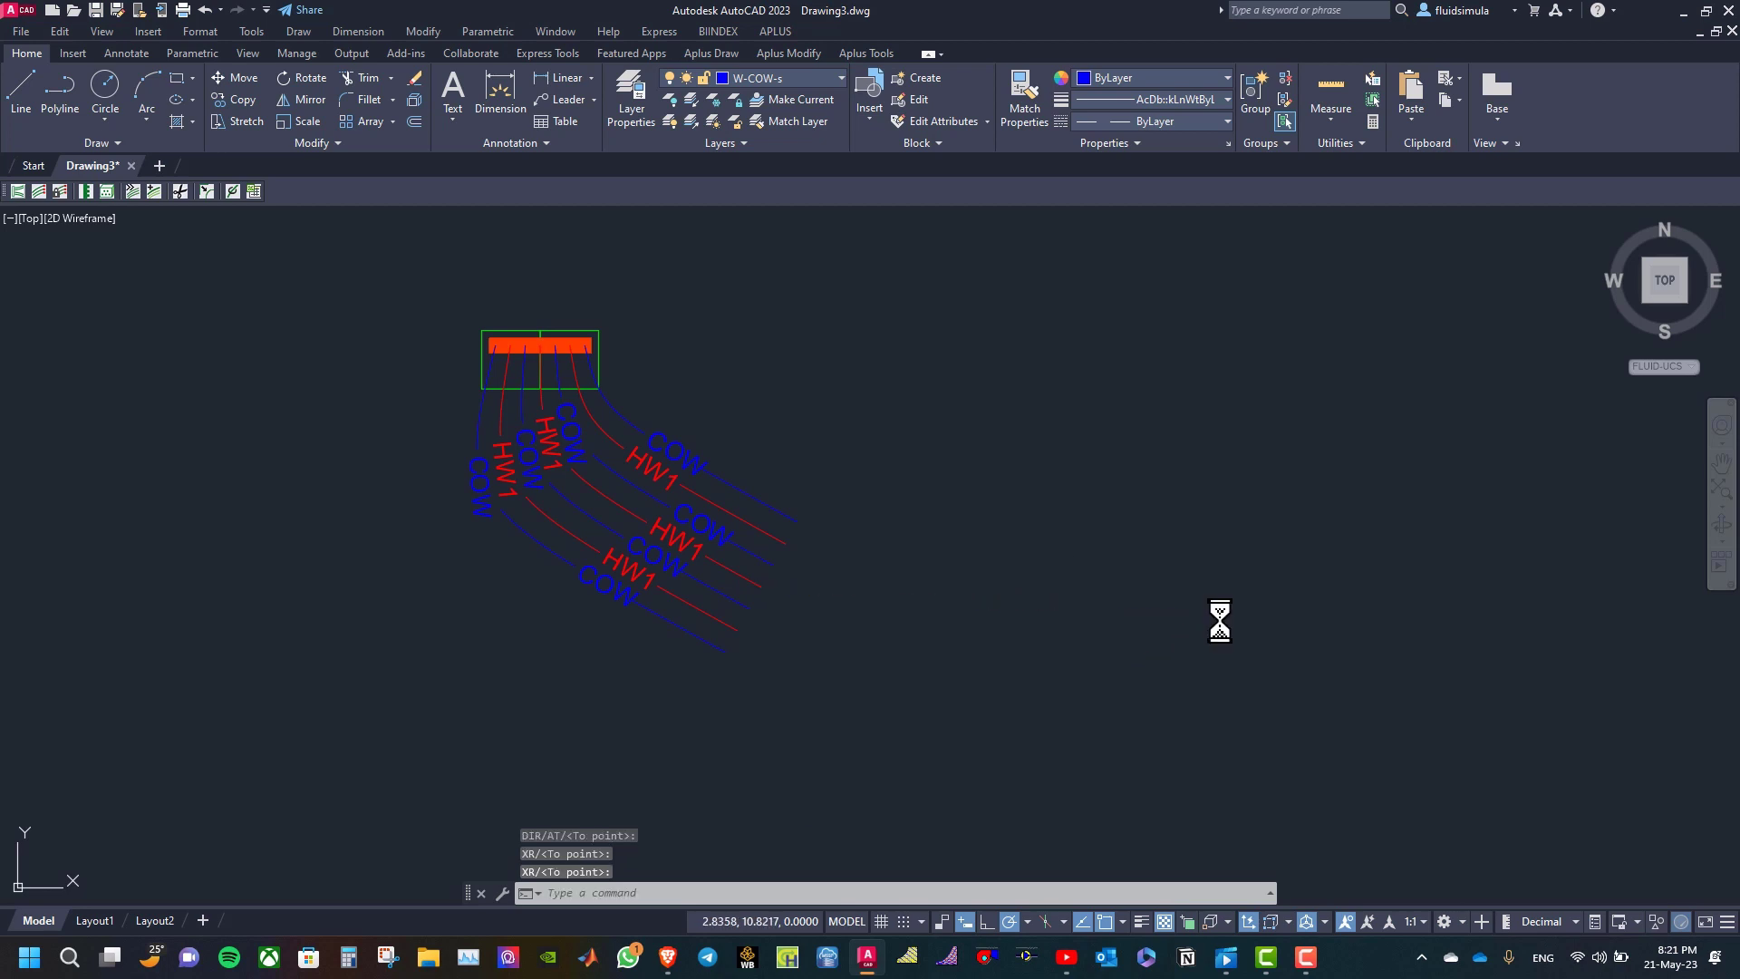
scroll(1166, 618, "down", 2)
scroll(1150, 634, "down", 2)
scroll(1398, 638, "up", 2)
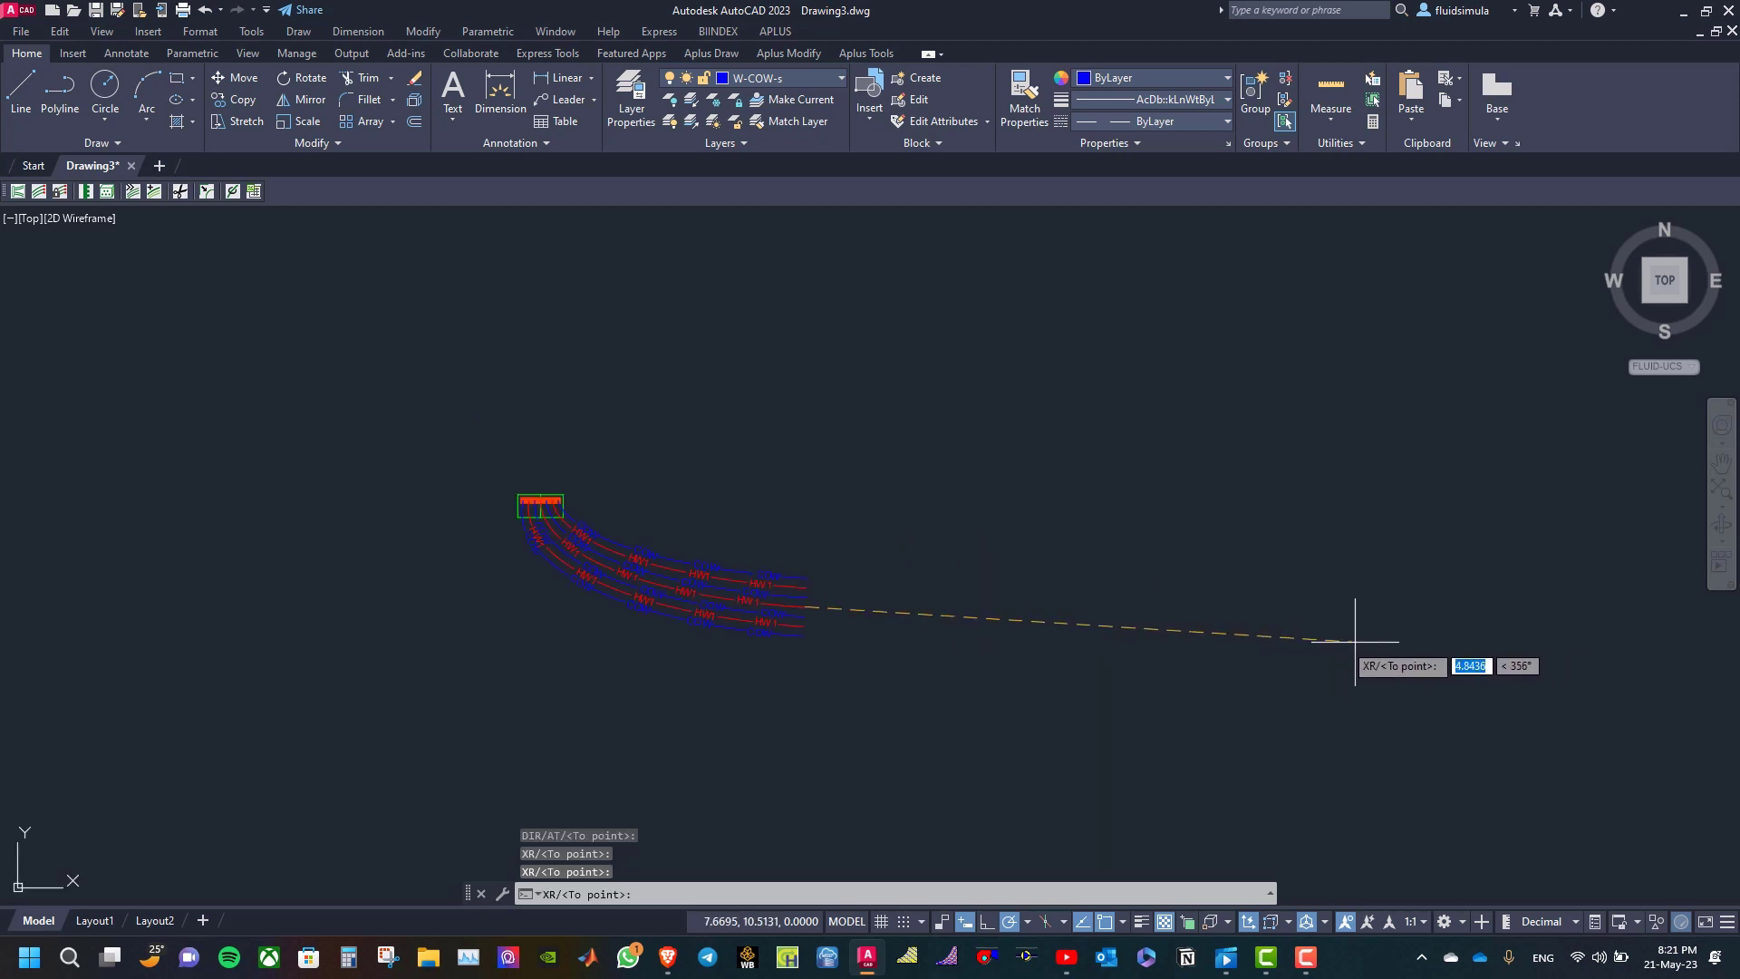
left_click(1299, 621)
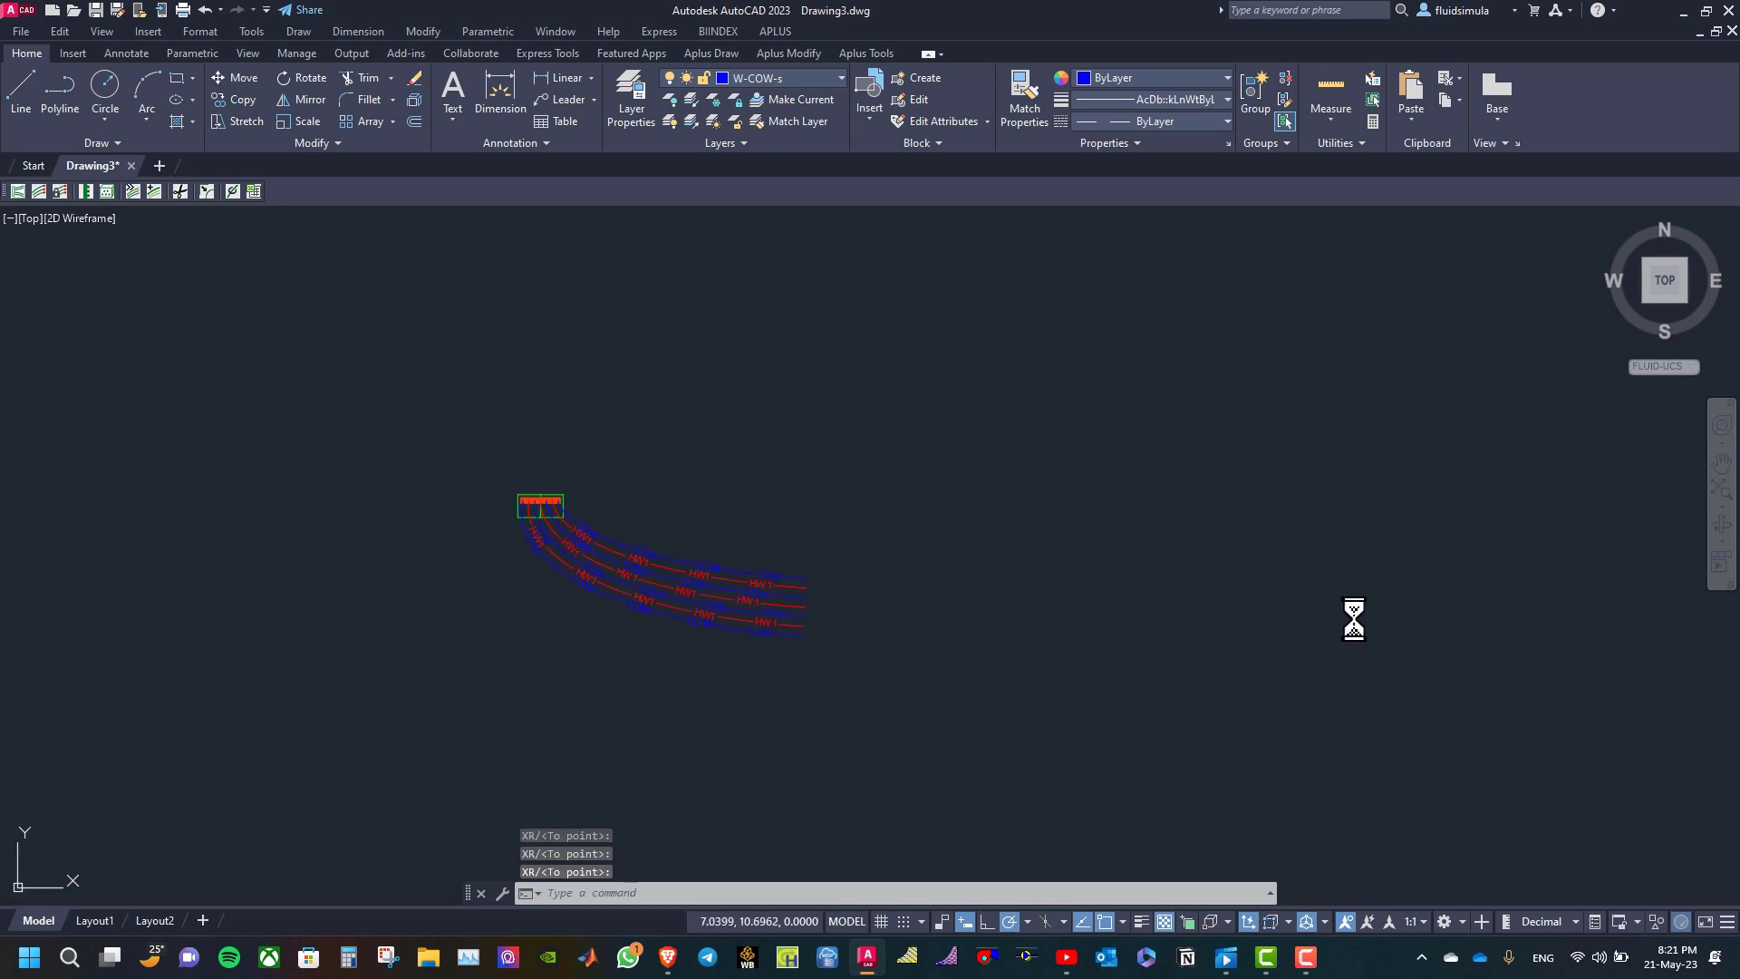
left_click(1449, 621)
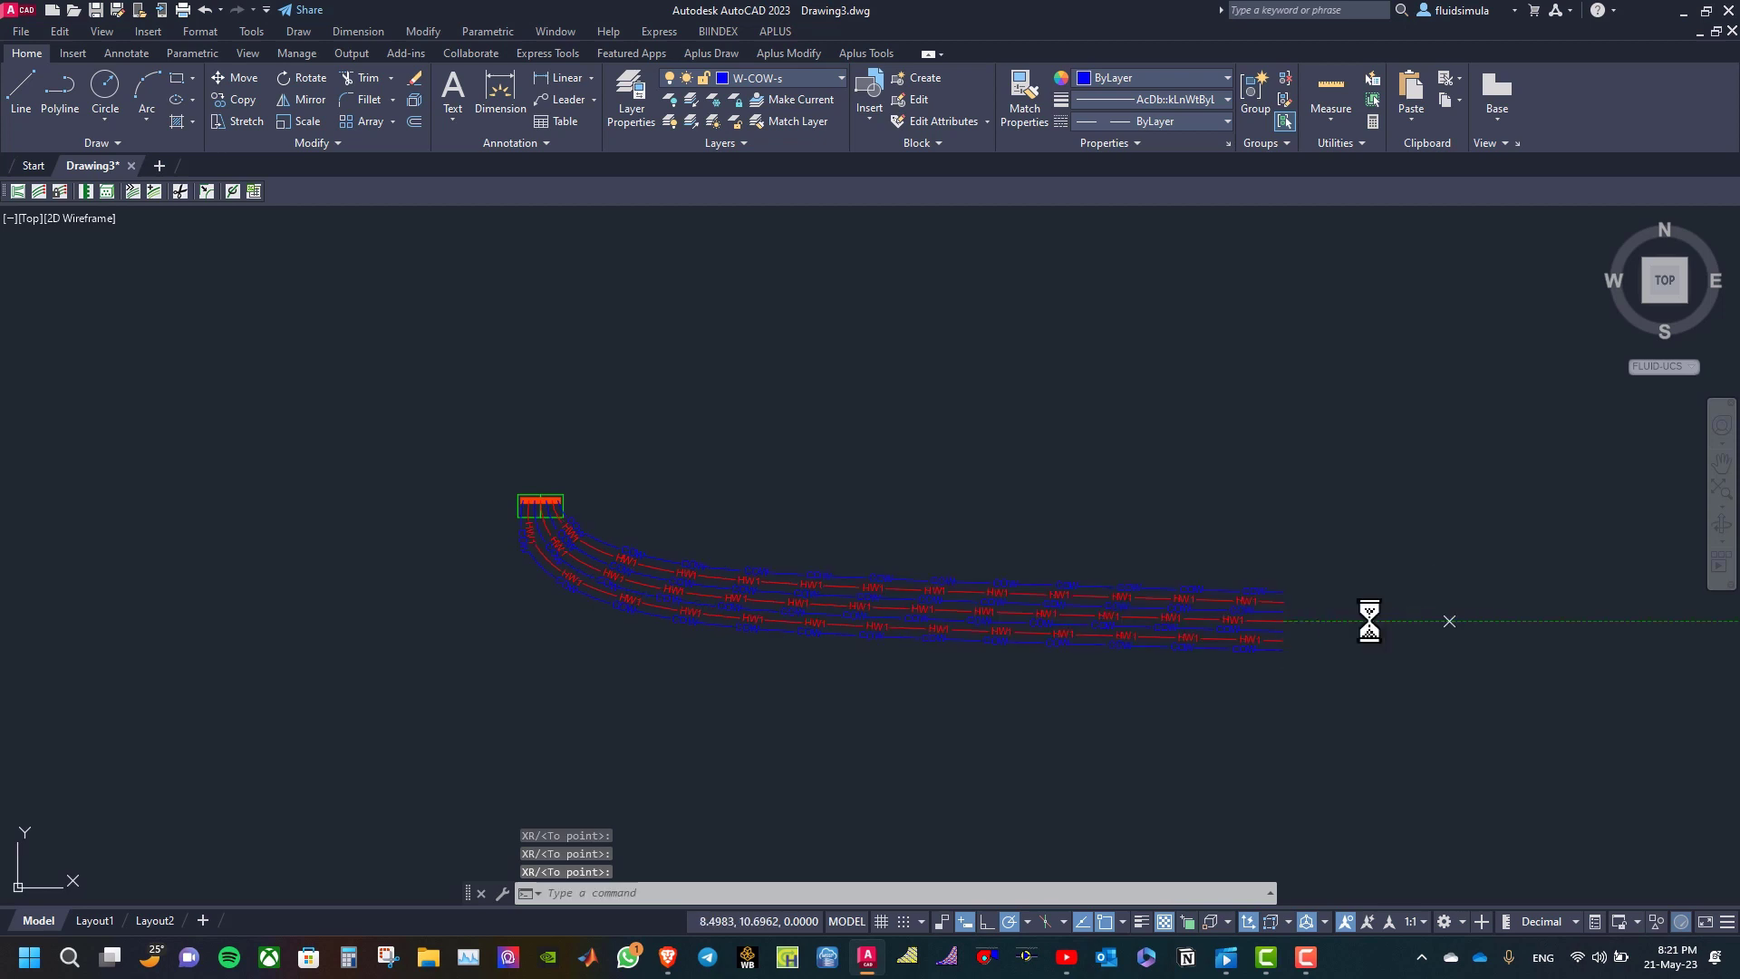
- Stop the bundle and continue without distorting with only its three upper pipes, extending them straight and curving them upward
scroll(1490, 624, "down", 2)
scroll(1513, 621, "up", 4)
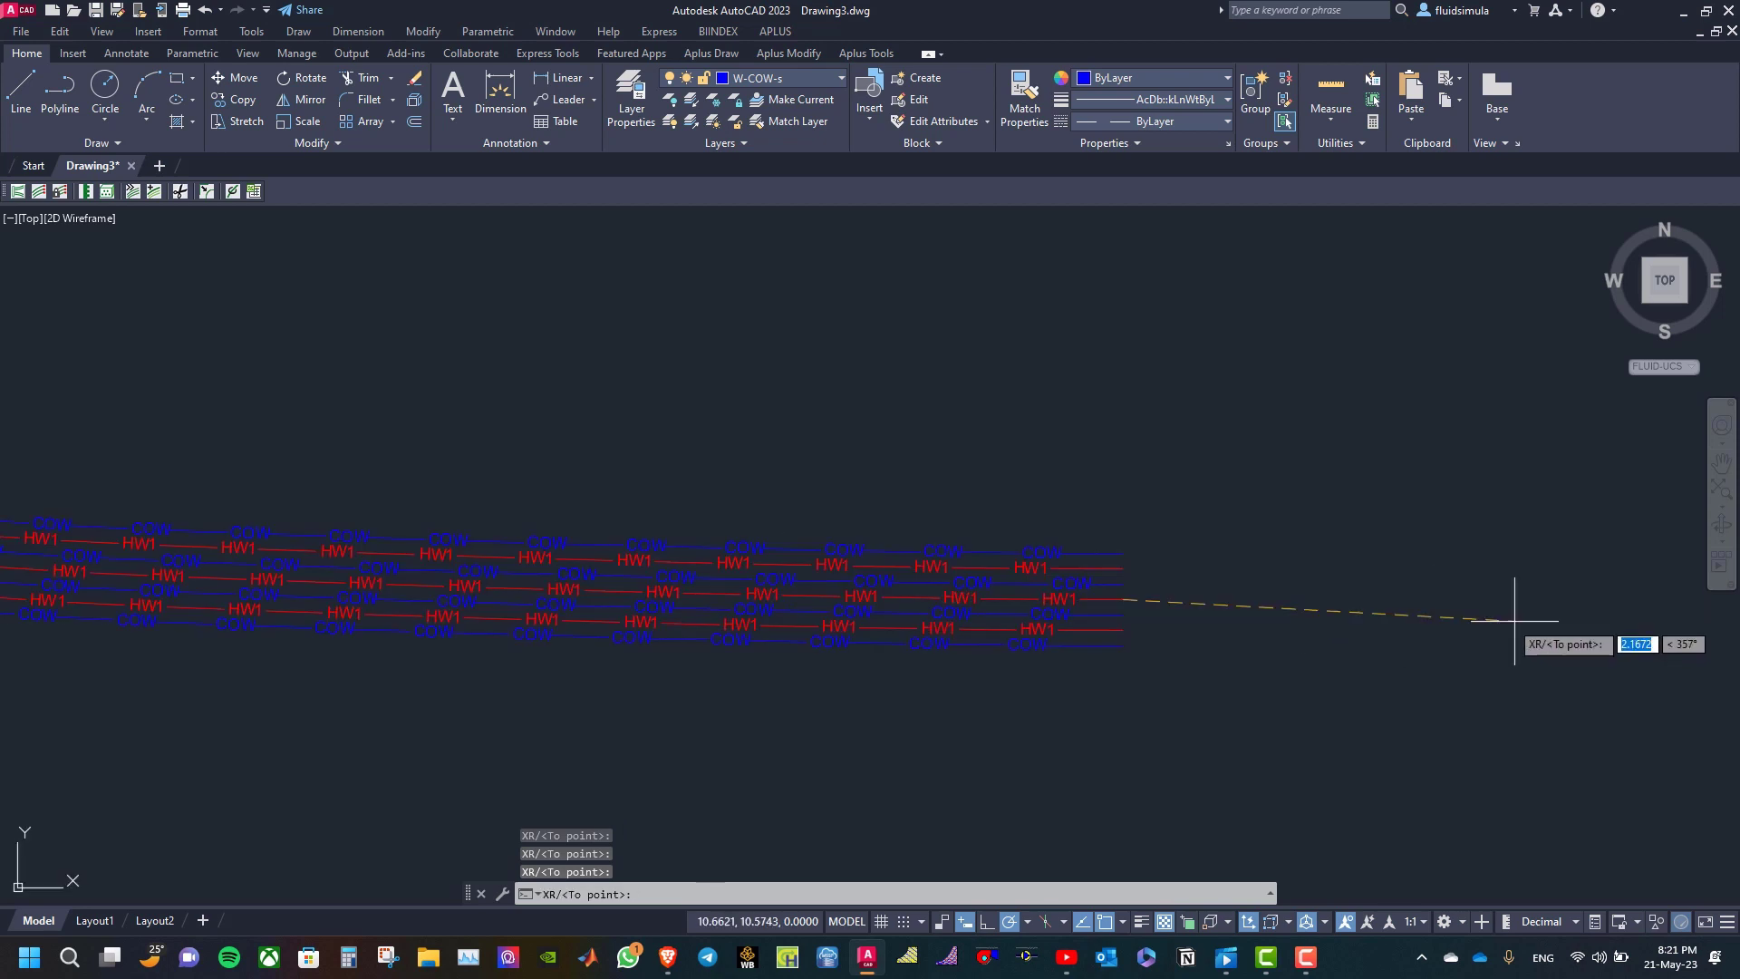
scroll(1323, 621, "up", 3)
right_click(814, 567)
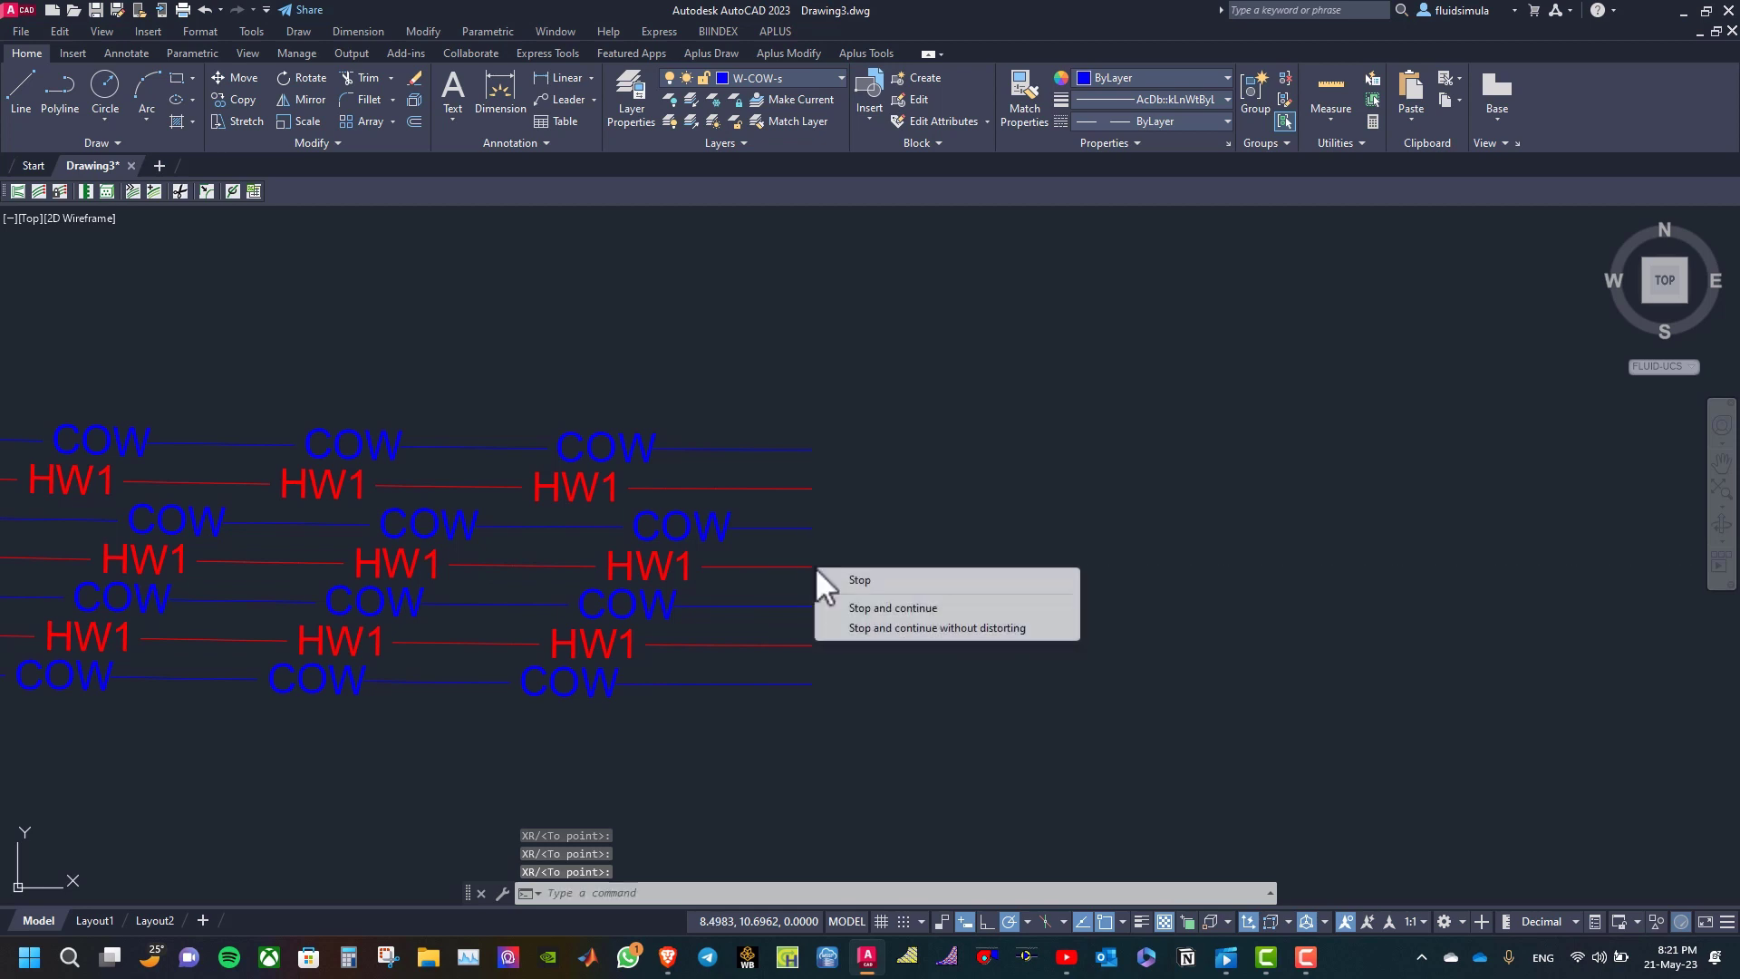
left_click(889, 628)
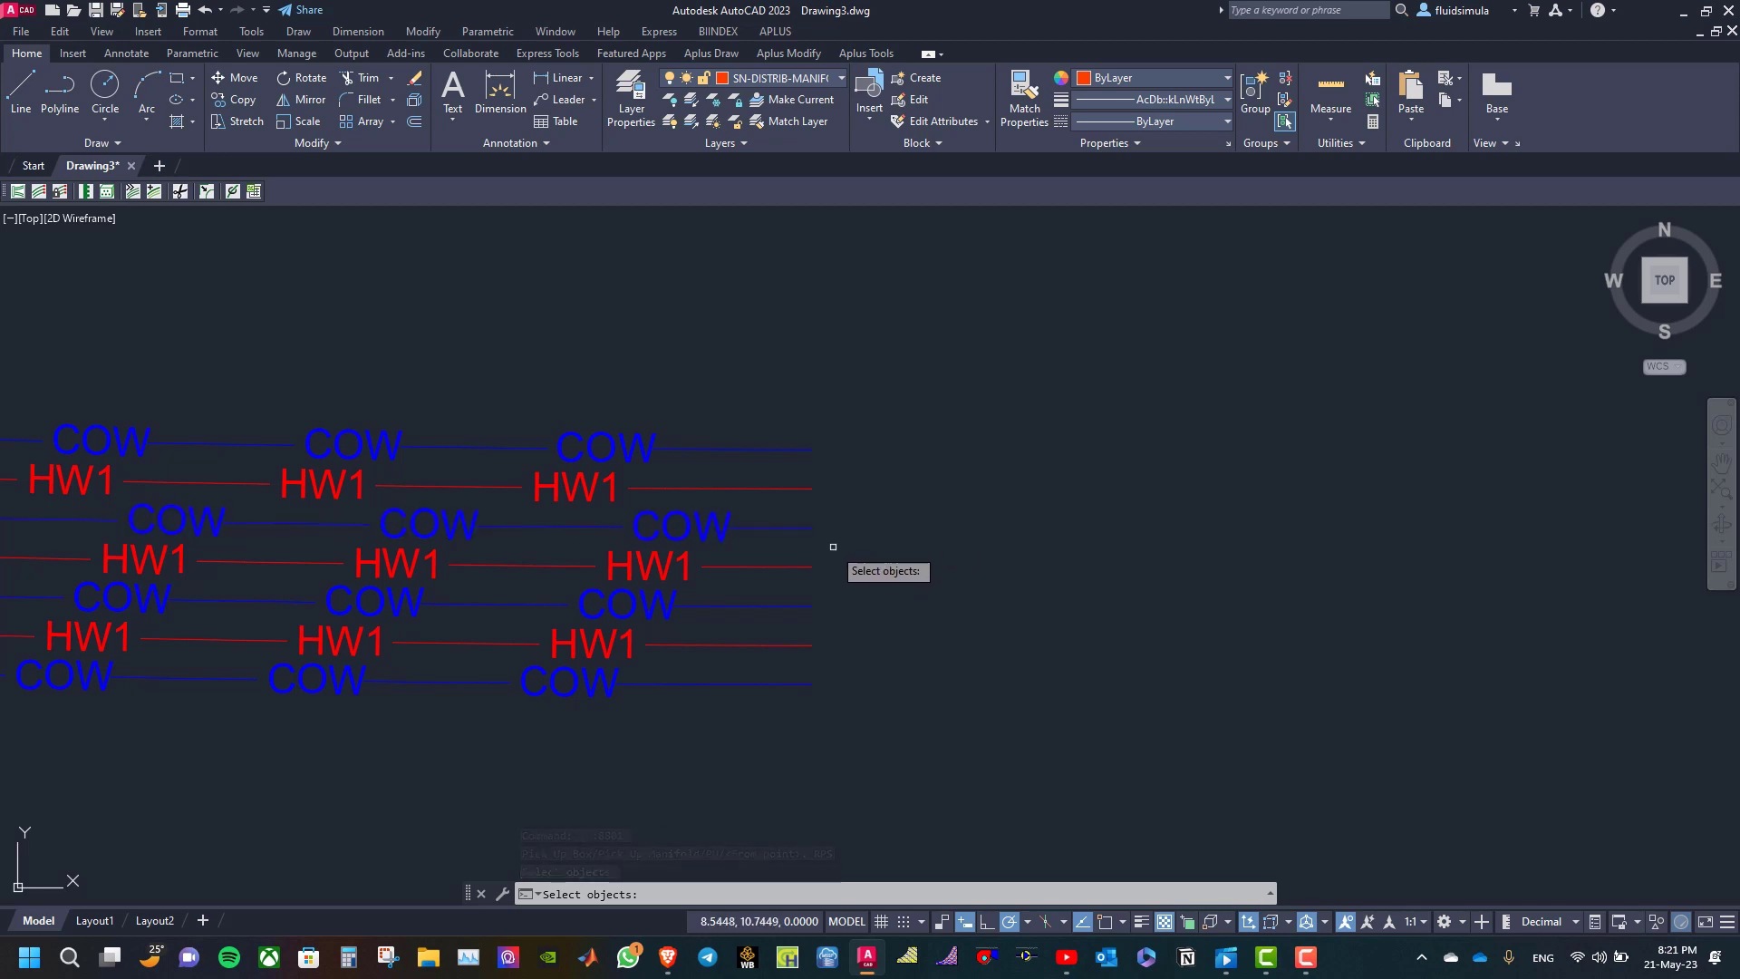
left_click(872, 549)
left_click(732, 413)
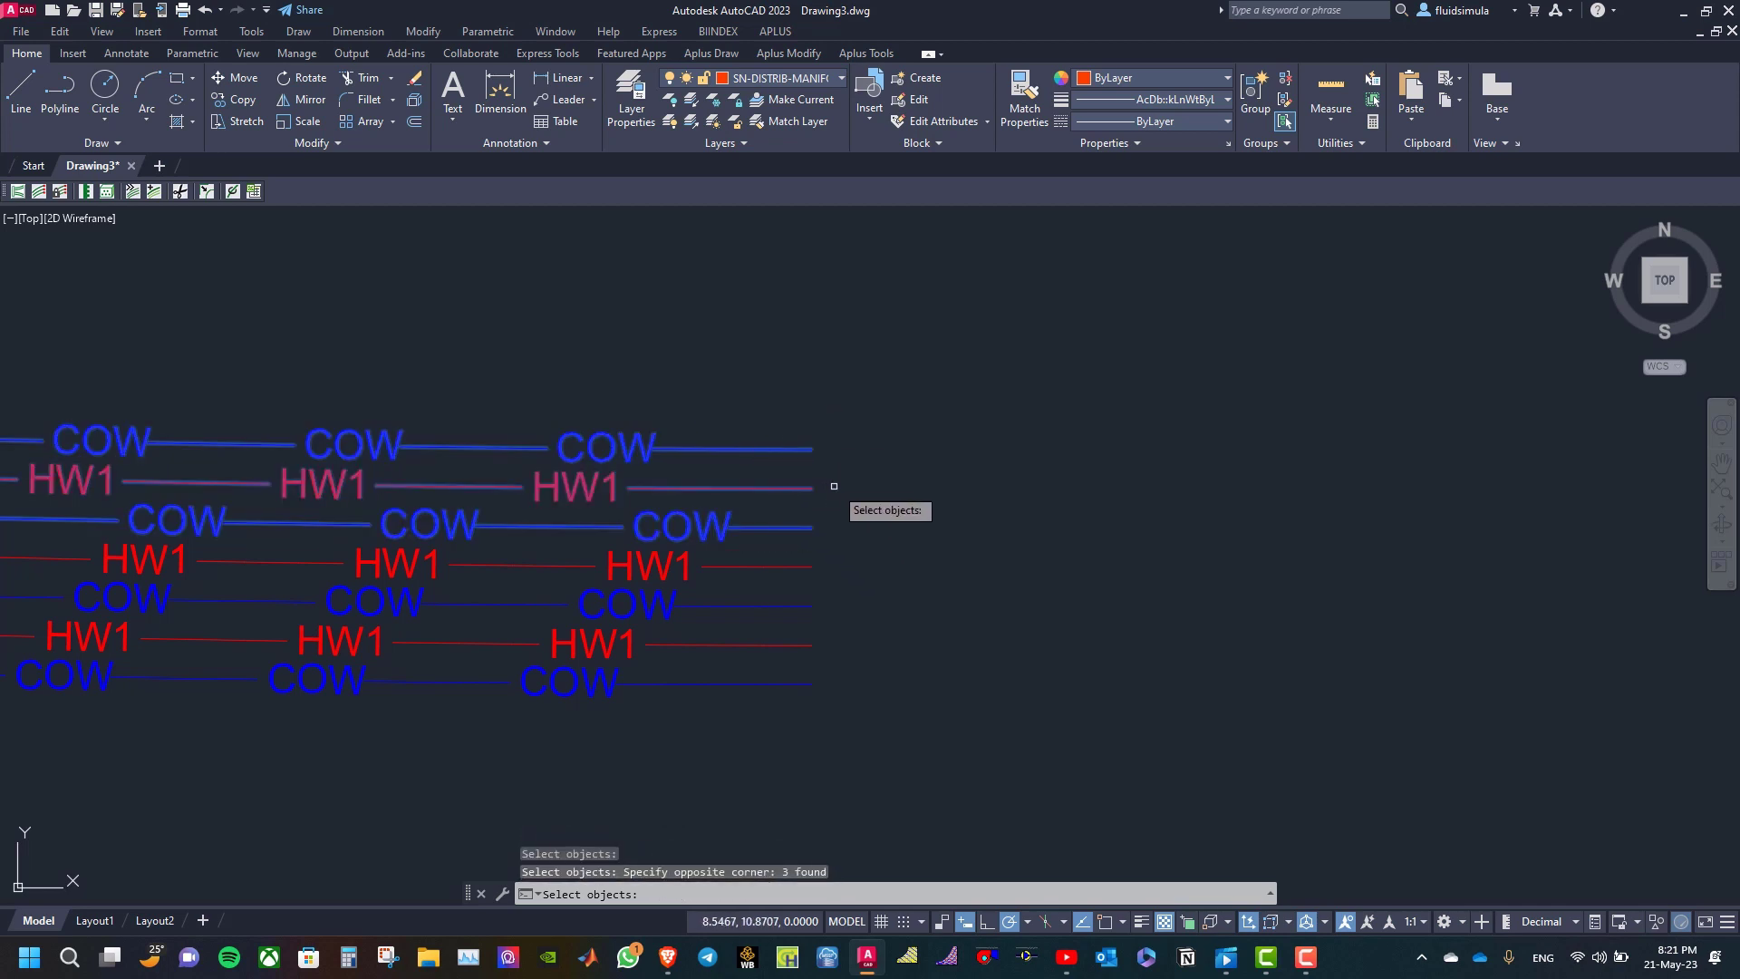
key("Return")
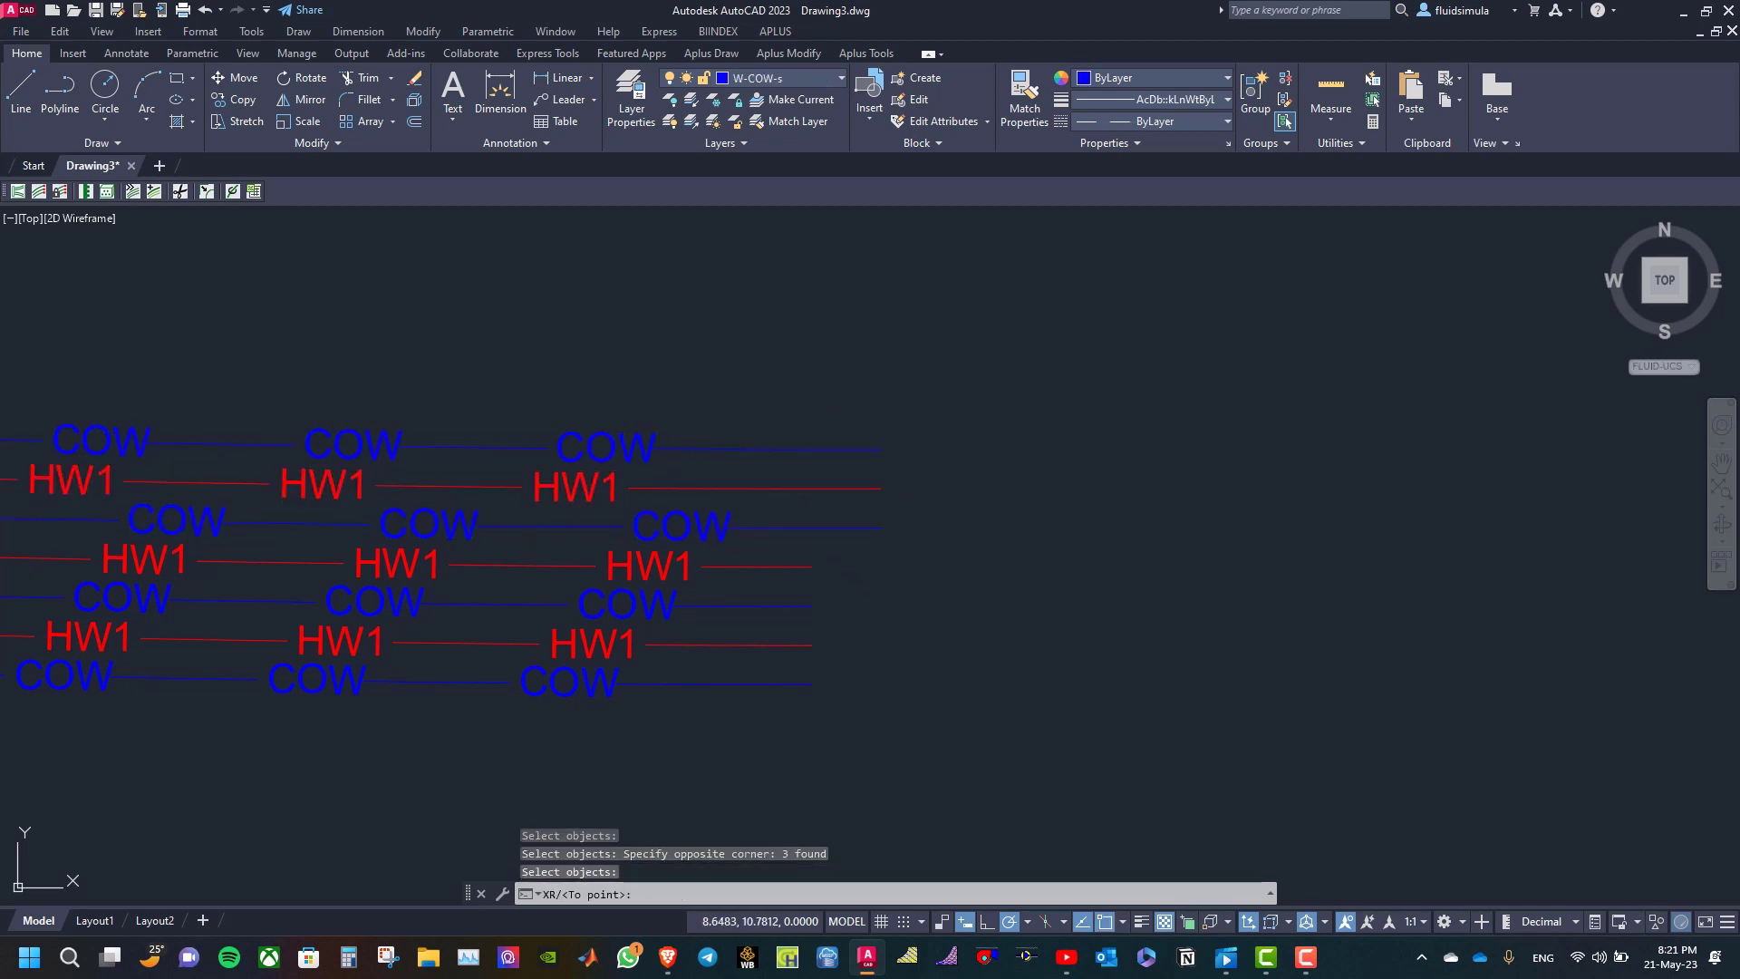
left_click(1089, 488)
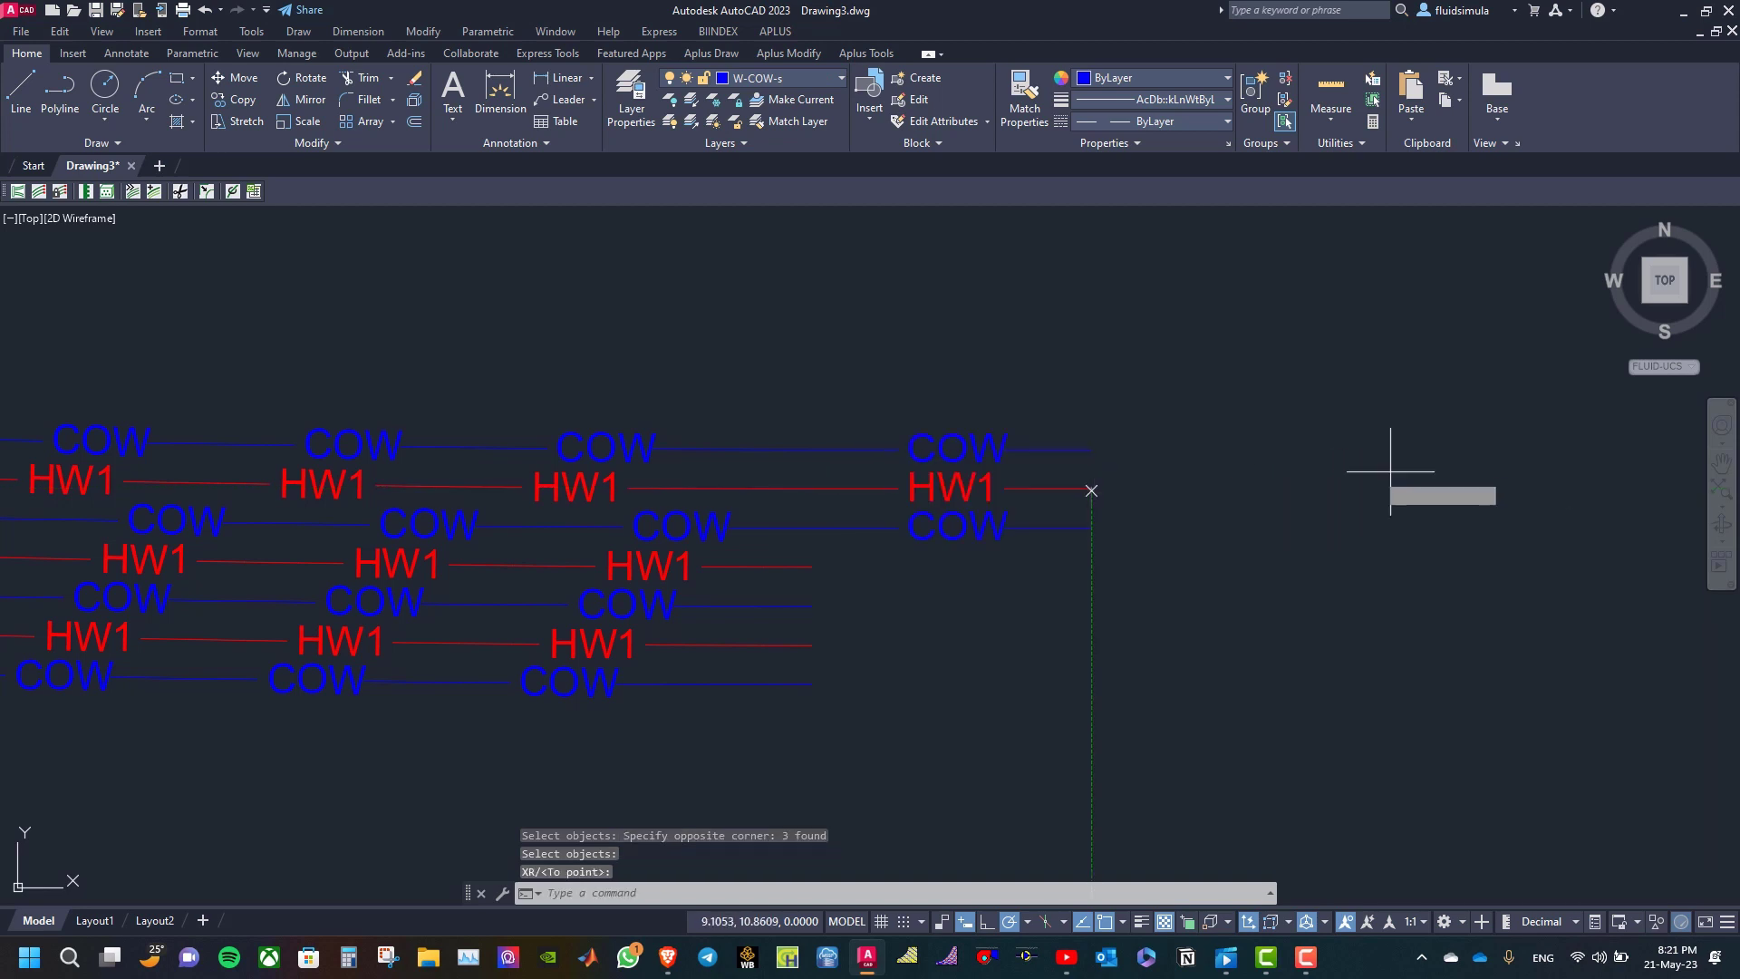
key("Return")
scroll(1456, 389, "down", 5)
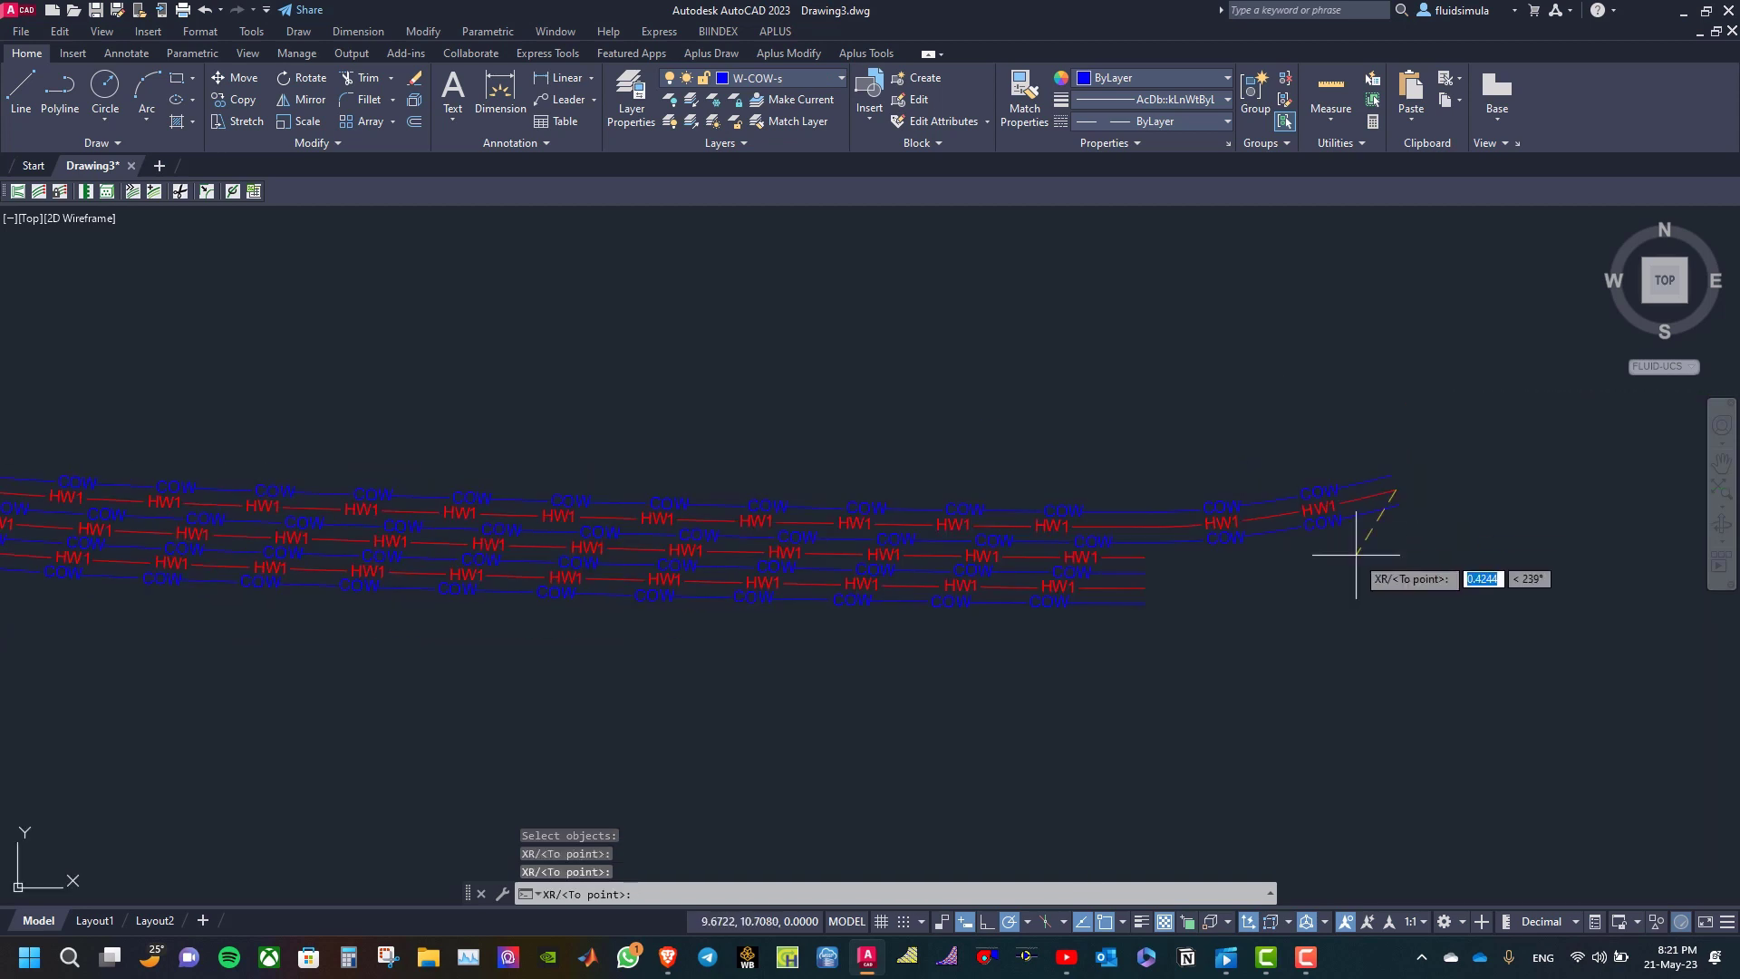
left_click(1494, 412)
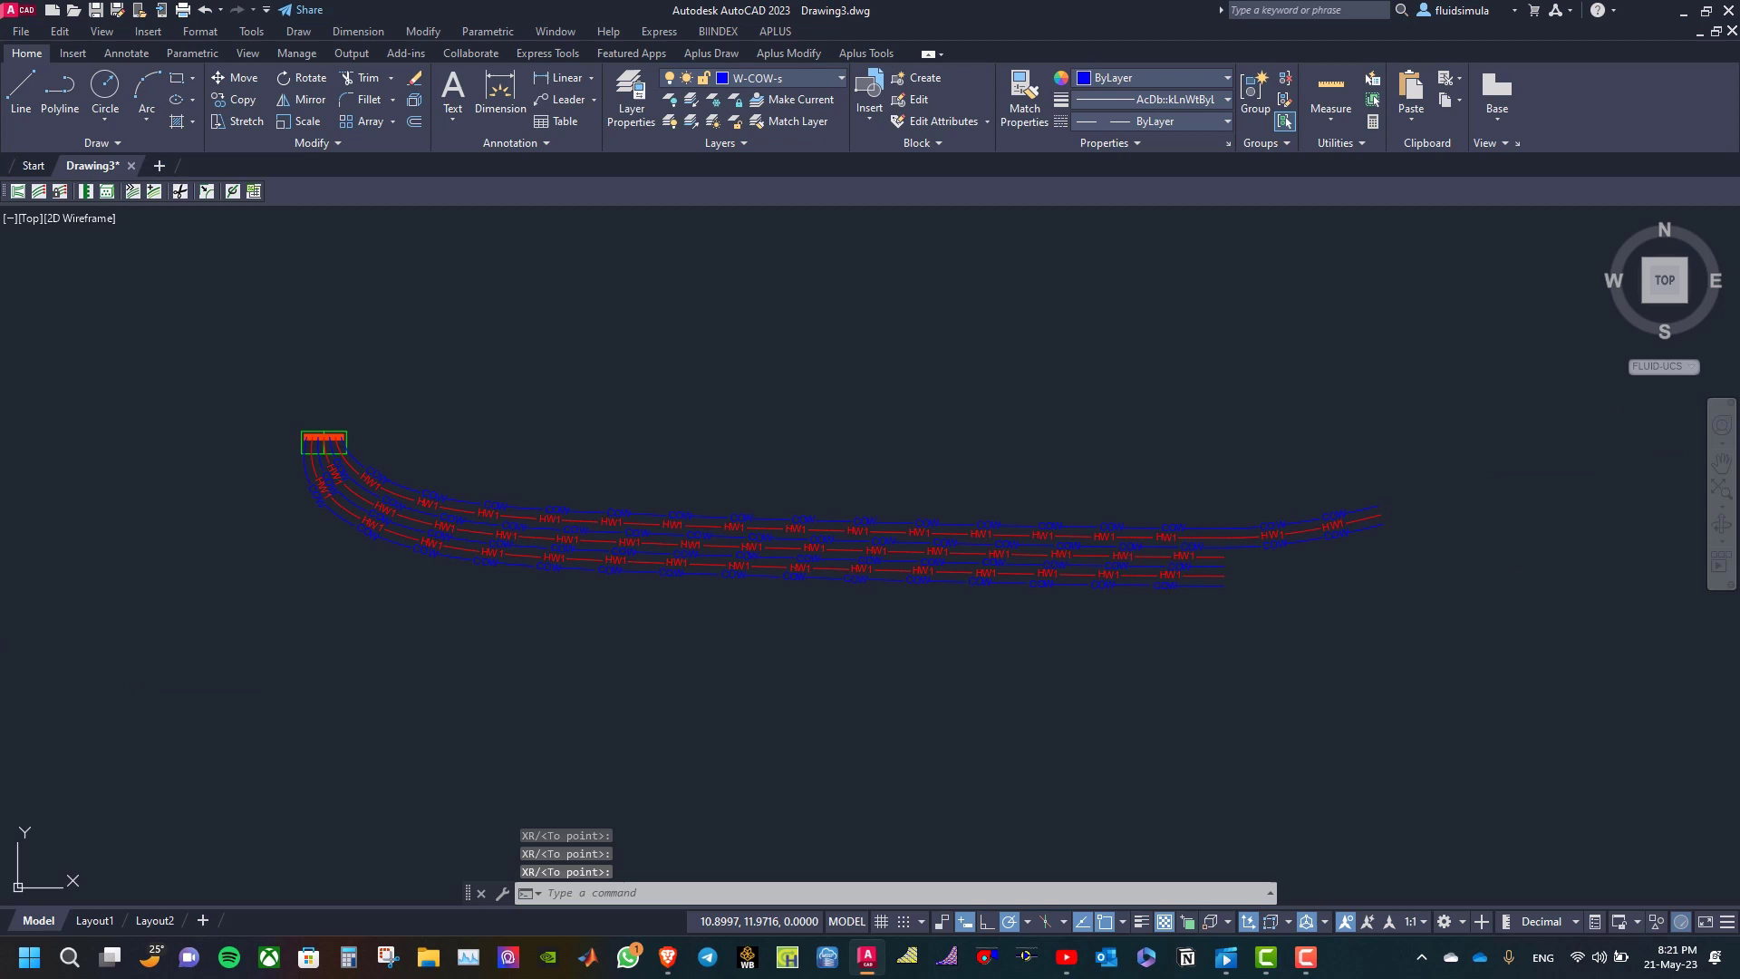
- Stop the upper branch and continue without distorting with the three lower pipes, extending them straight and curving them downward
right_click(1493, 413)
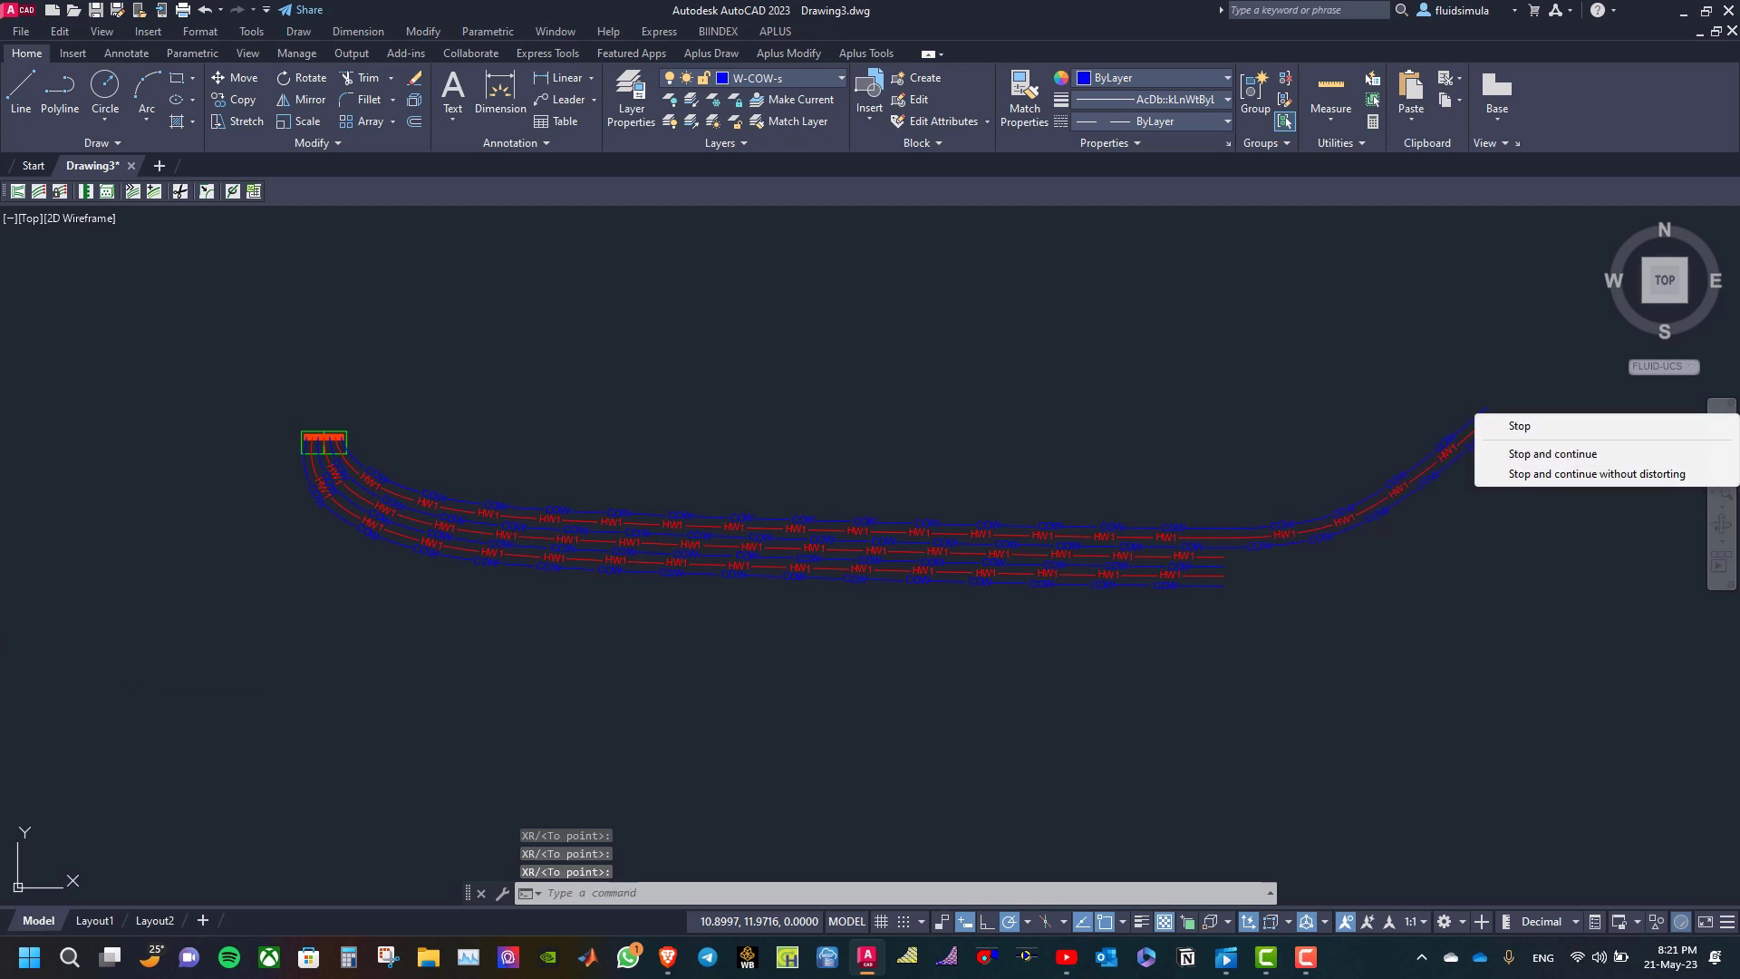
left_click(1498, 477)
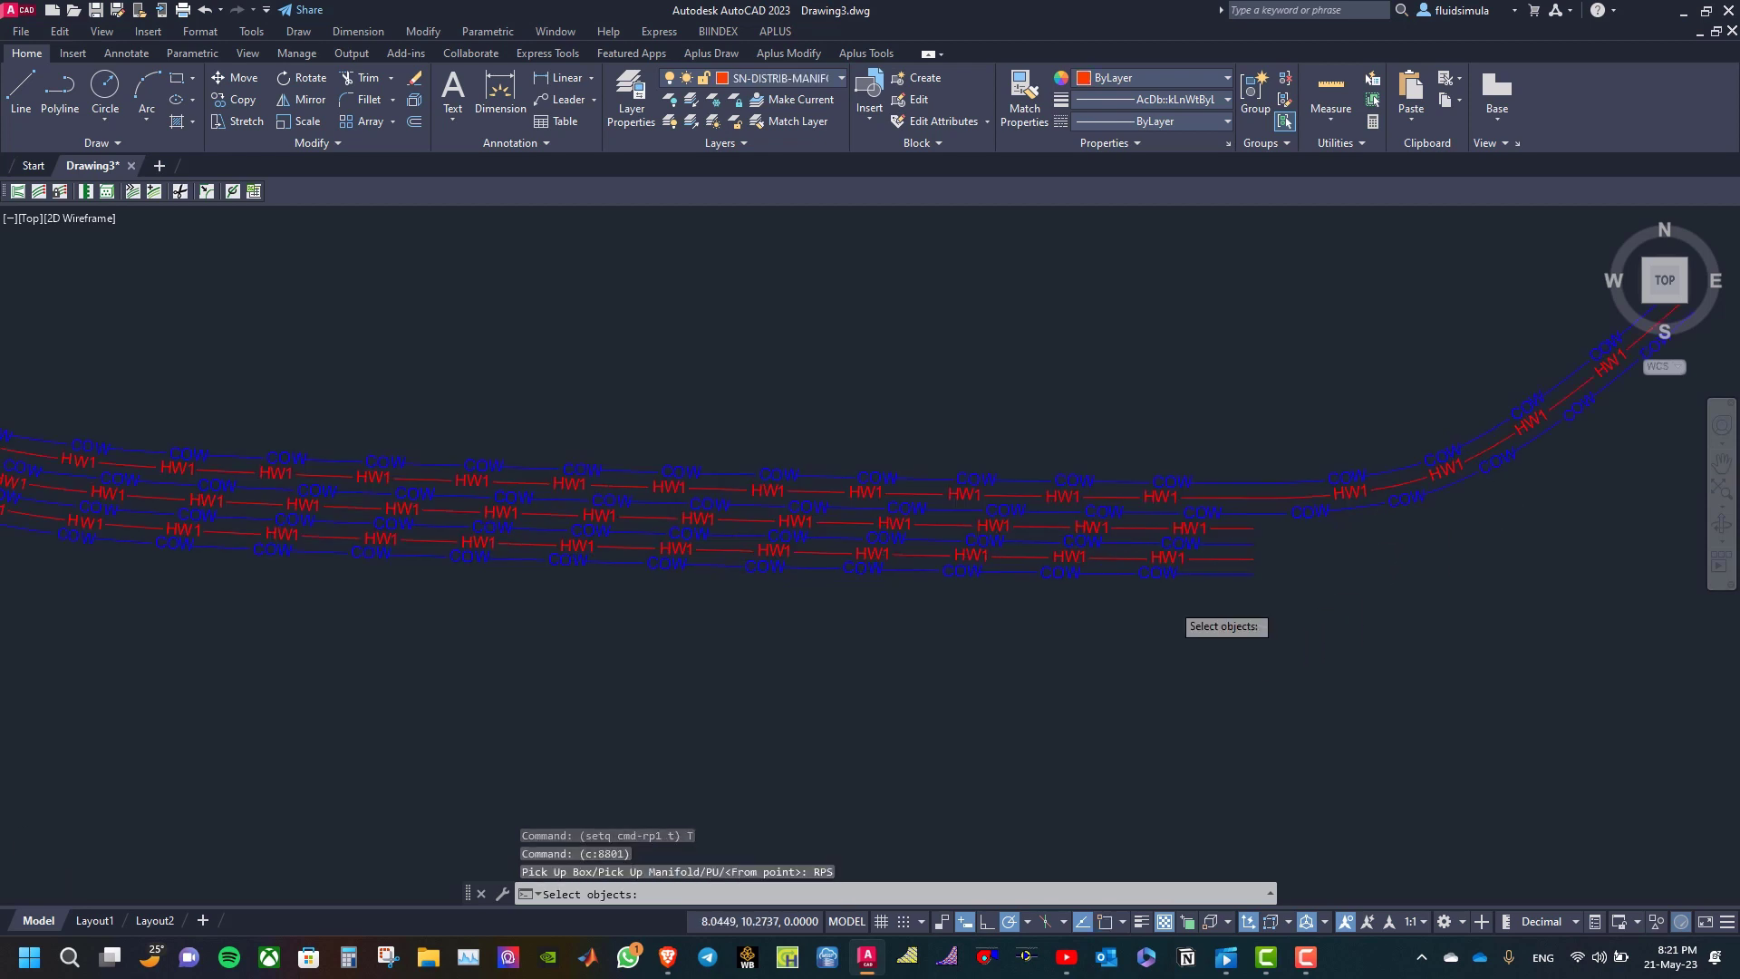
scroll(1178, 616, "up", 2)
left_click(1361, 601)
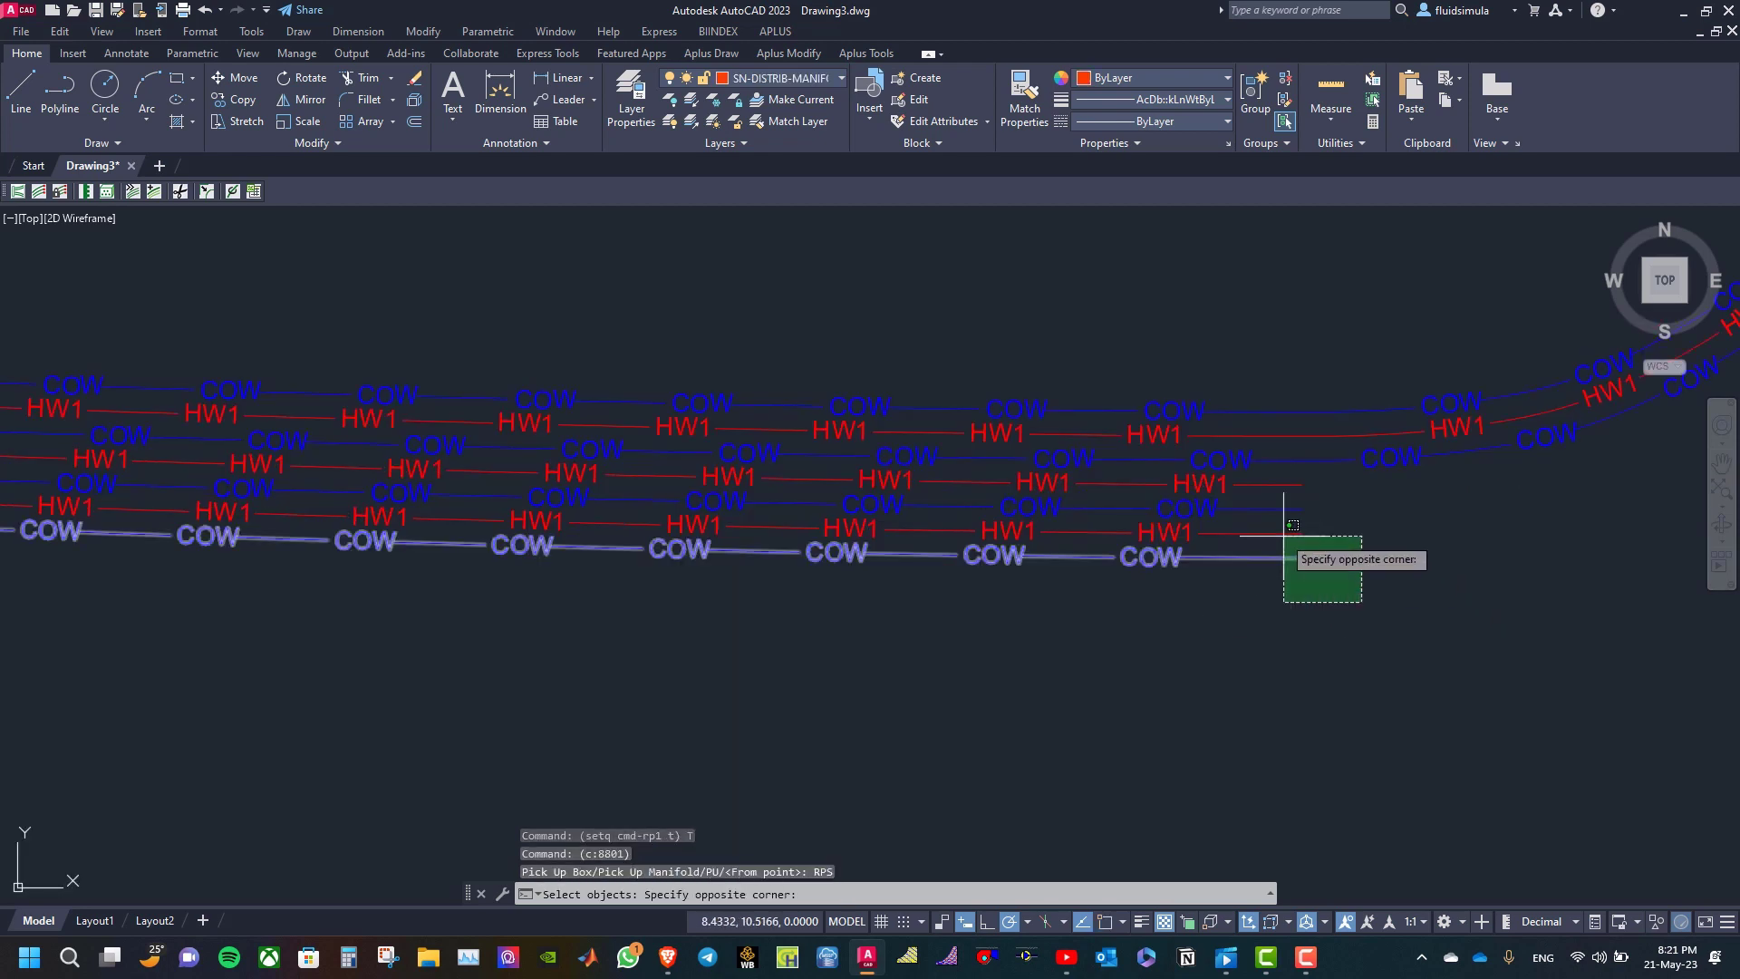
left_click(1246, 499)
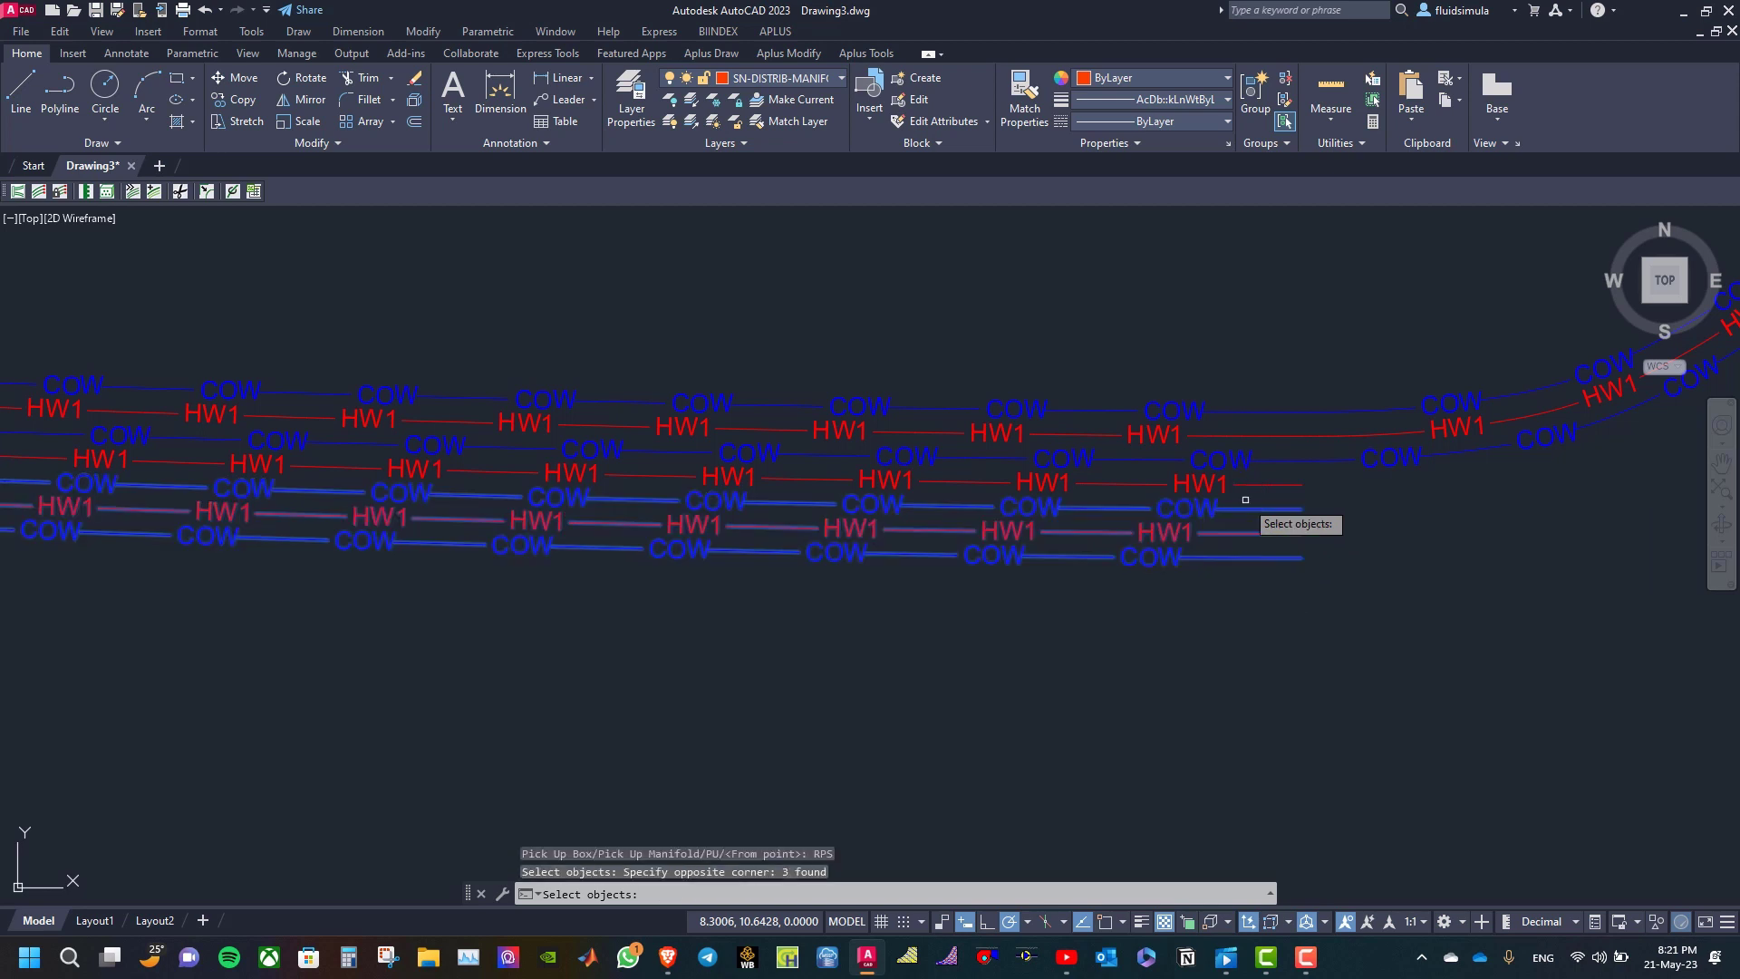
key("Return")
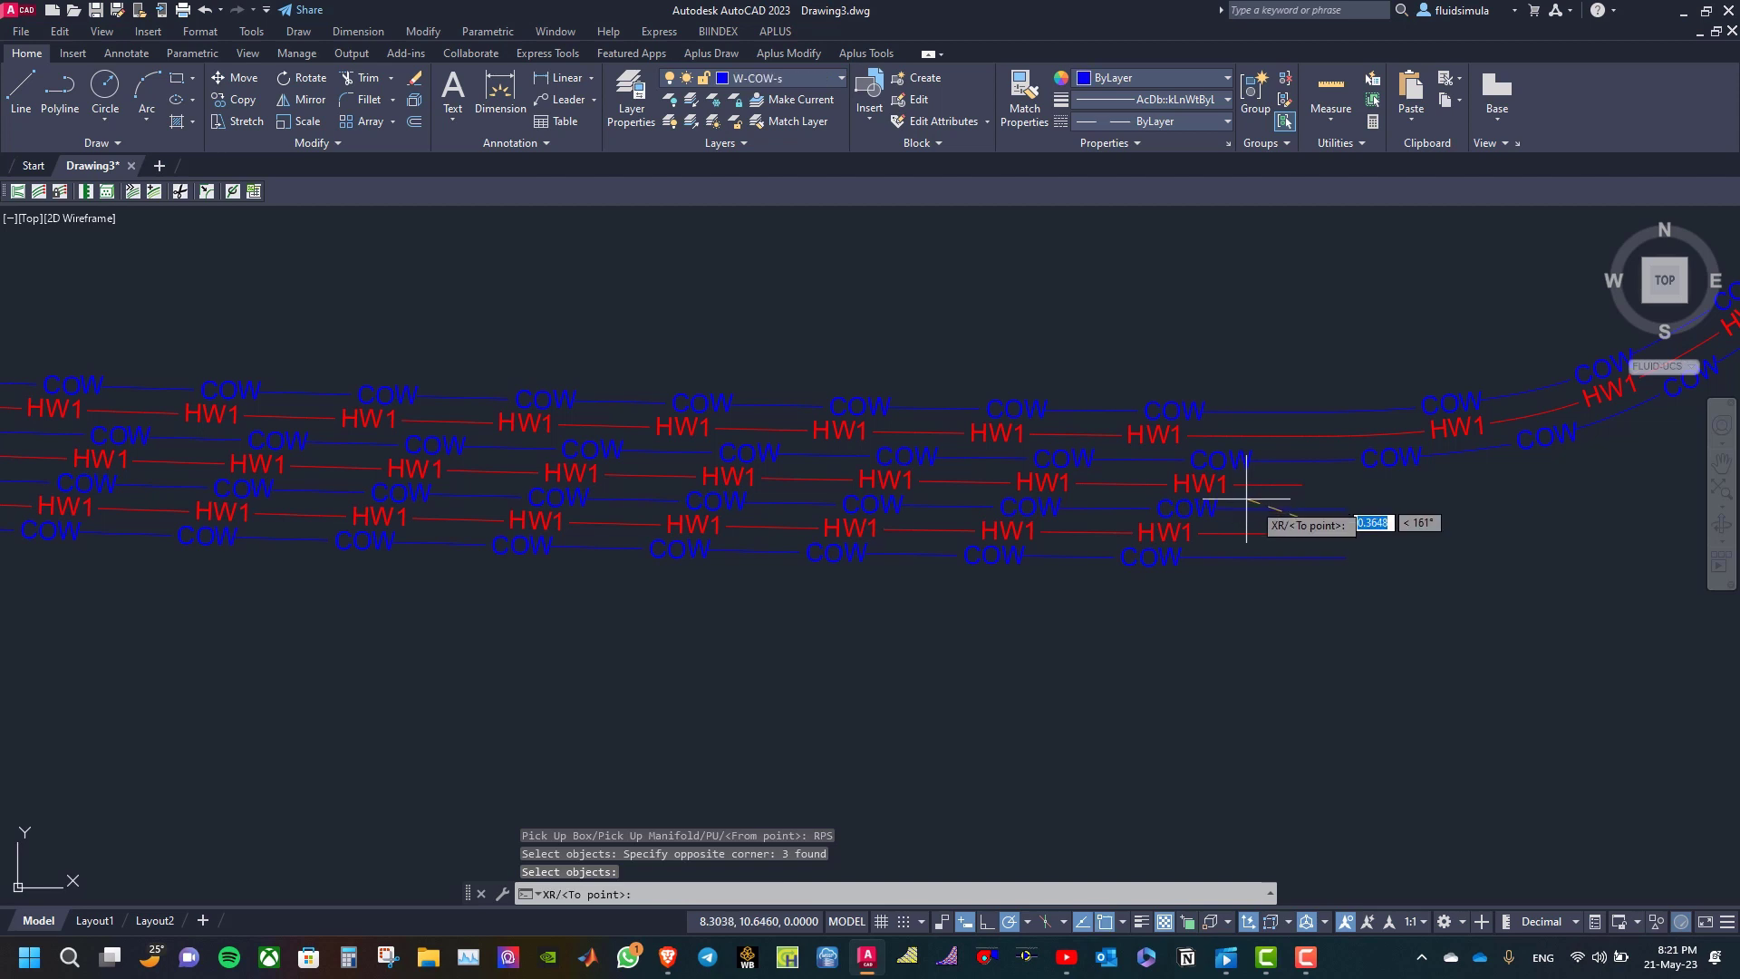
scroll(1541, 591, "down", 5)
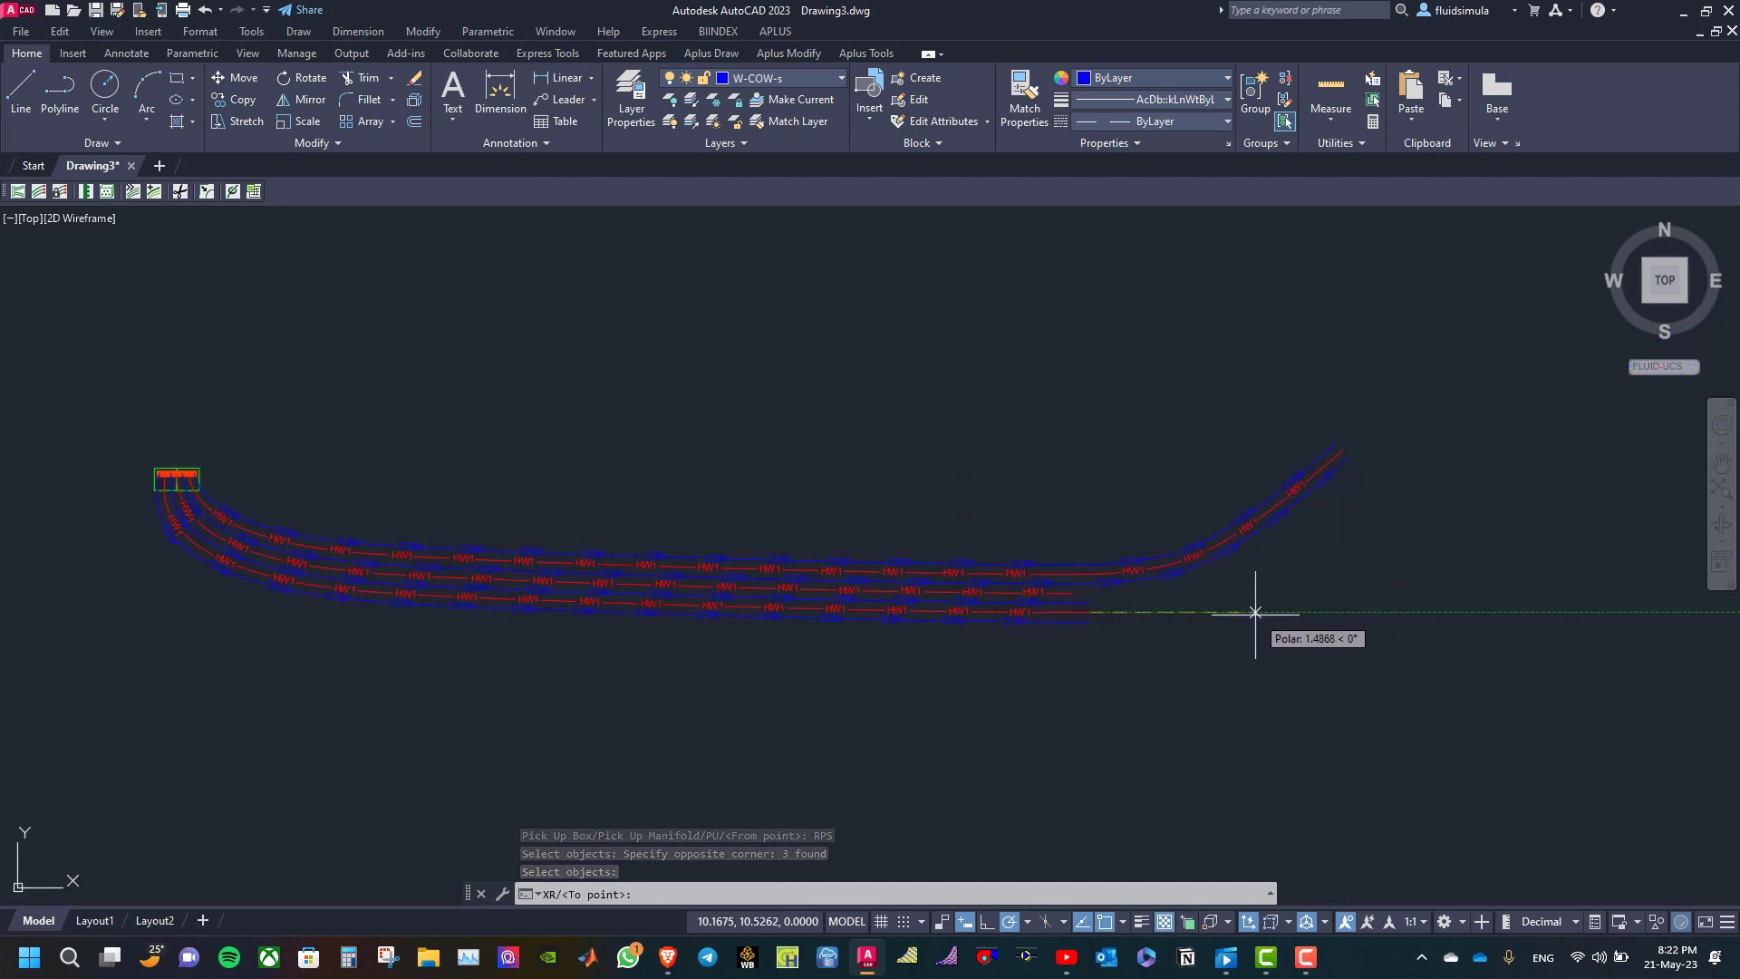
left_click(1211, 613)
left_click(1376, 681)
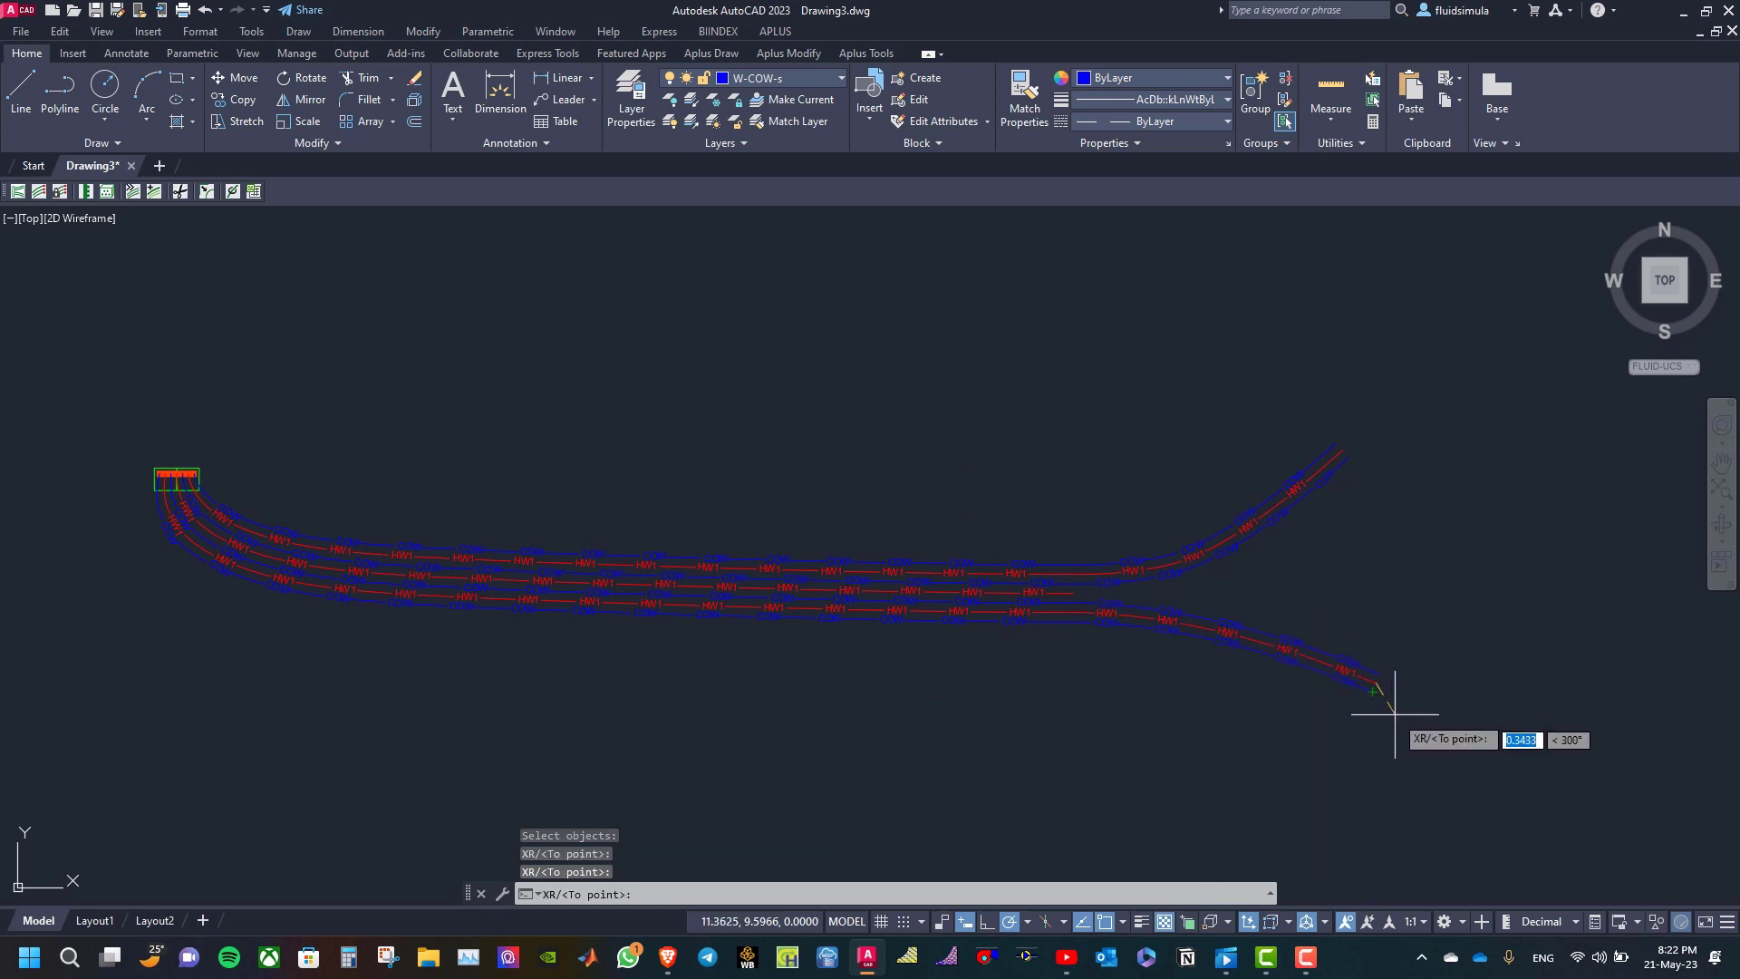
- Stop the lower branch and continue without distorting with the remaining middle hot water pipe, extending it straight horizontally past both branches, then end it
right_click(1376, 682)
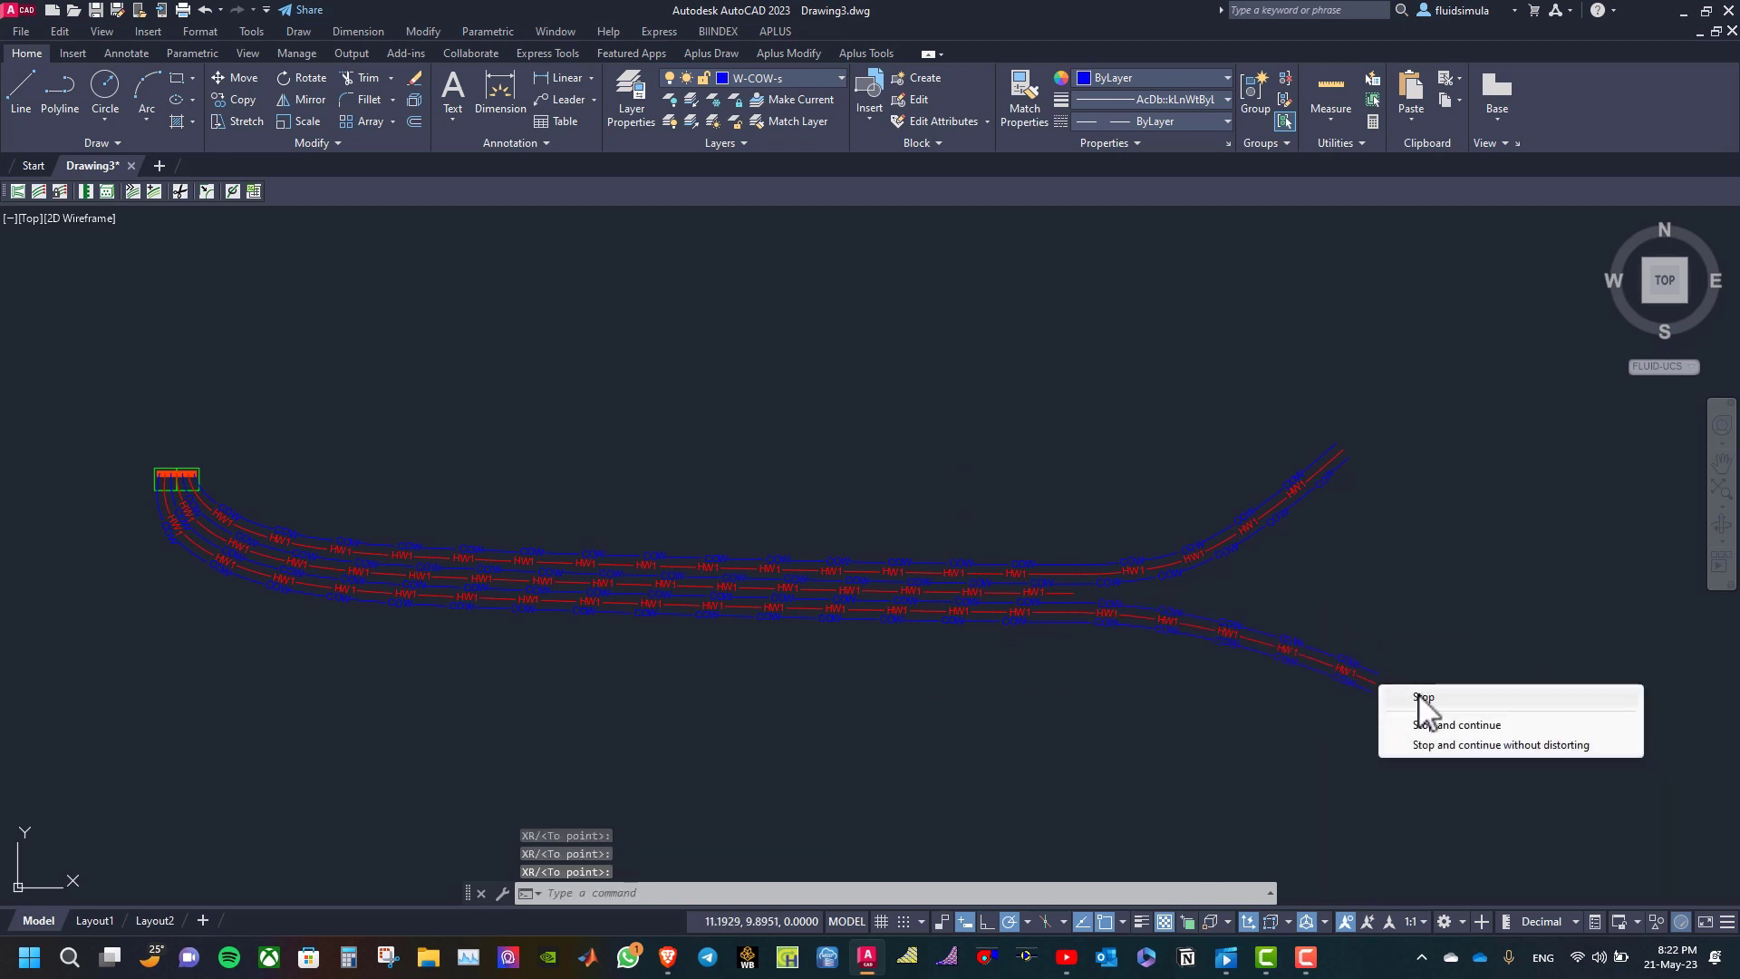
left_click(1436, 745)
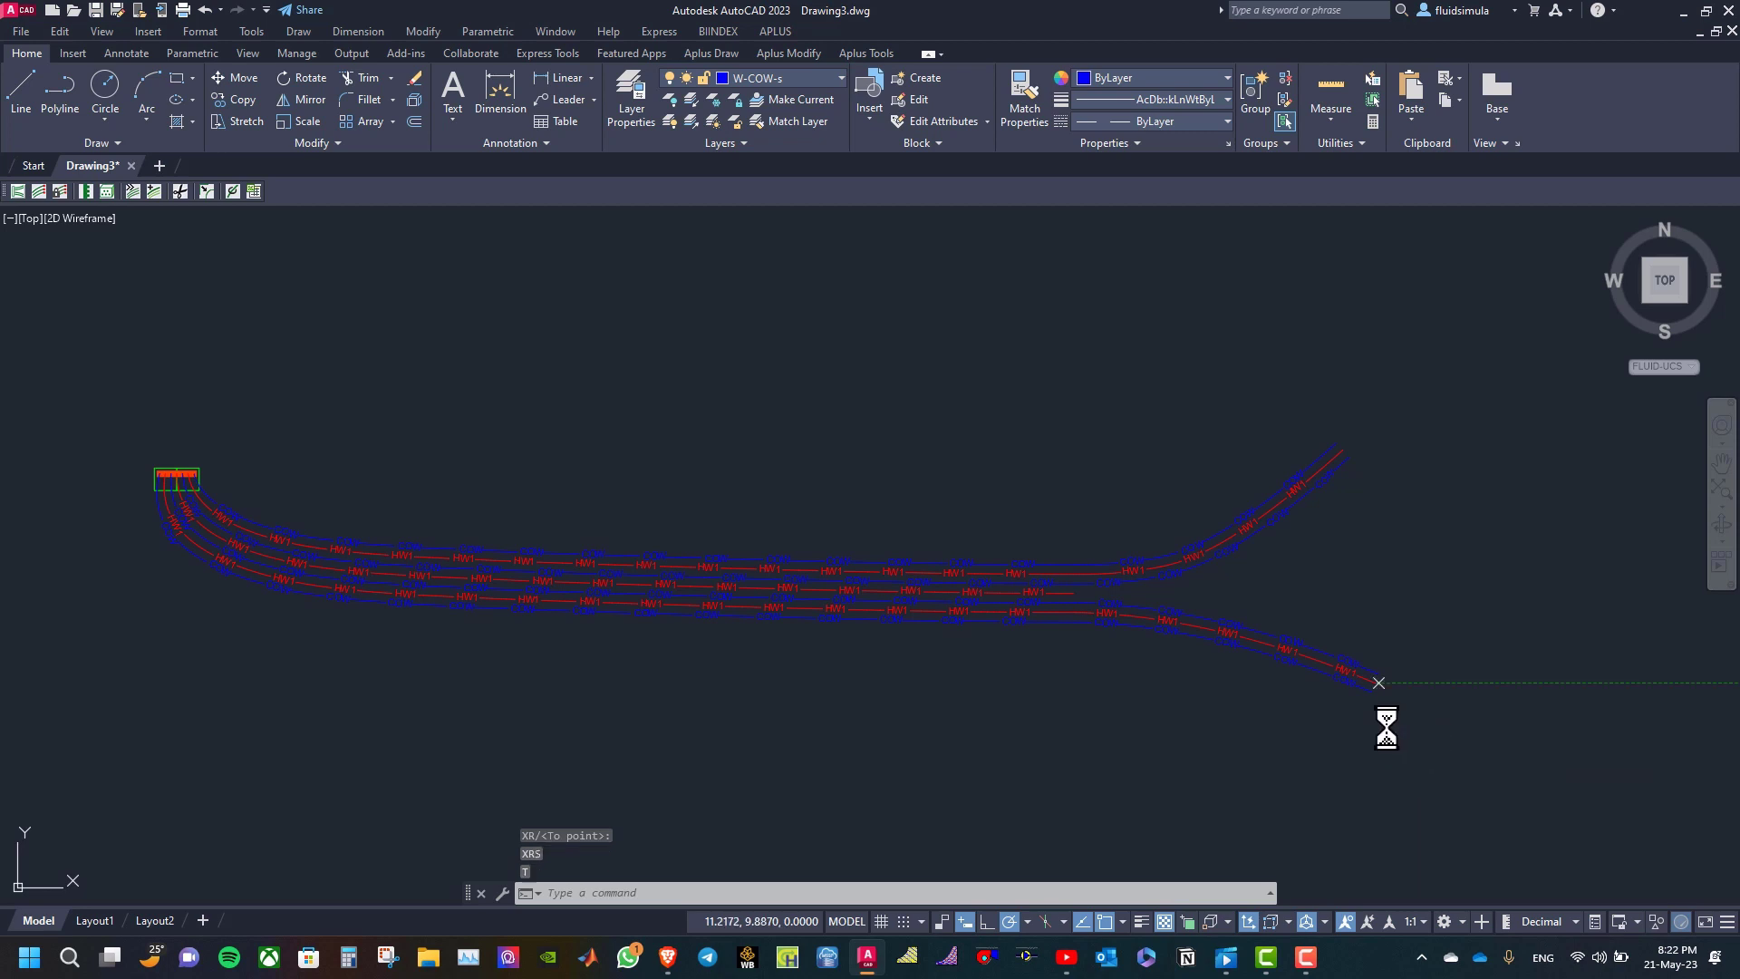
left_click(1075, 592)
key("Return")
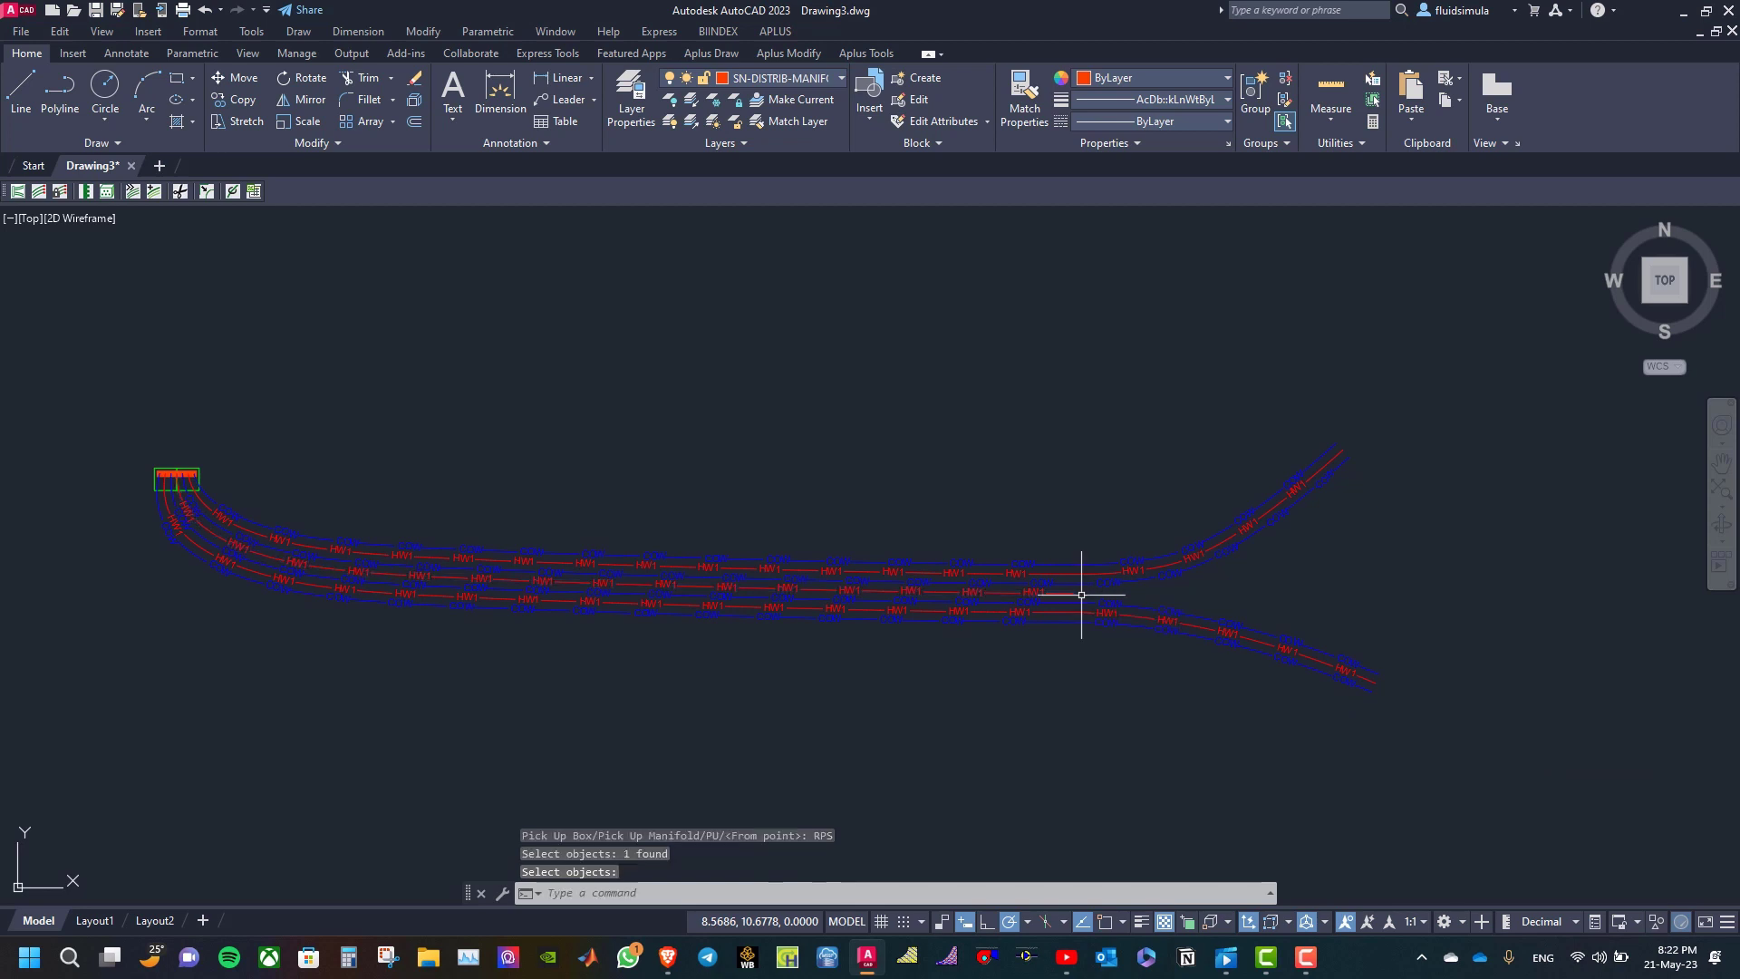
left_click(1082, 593)
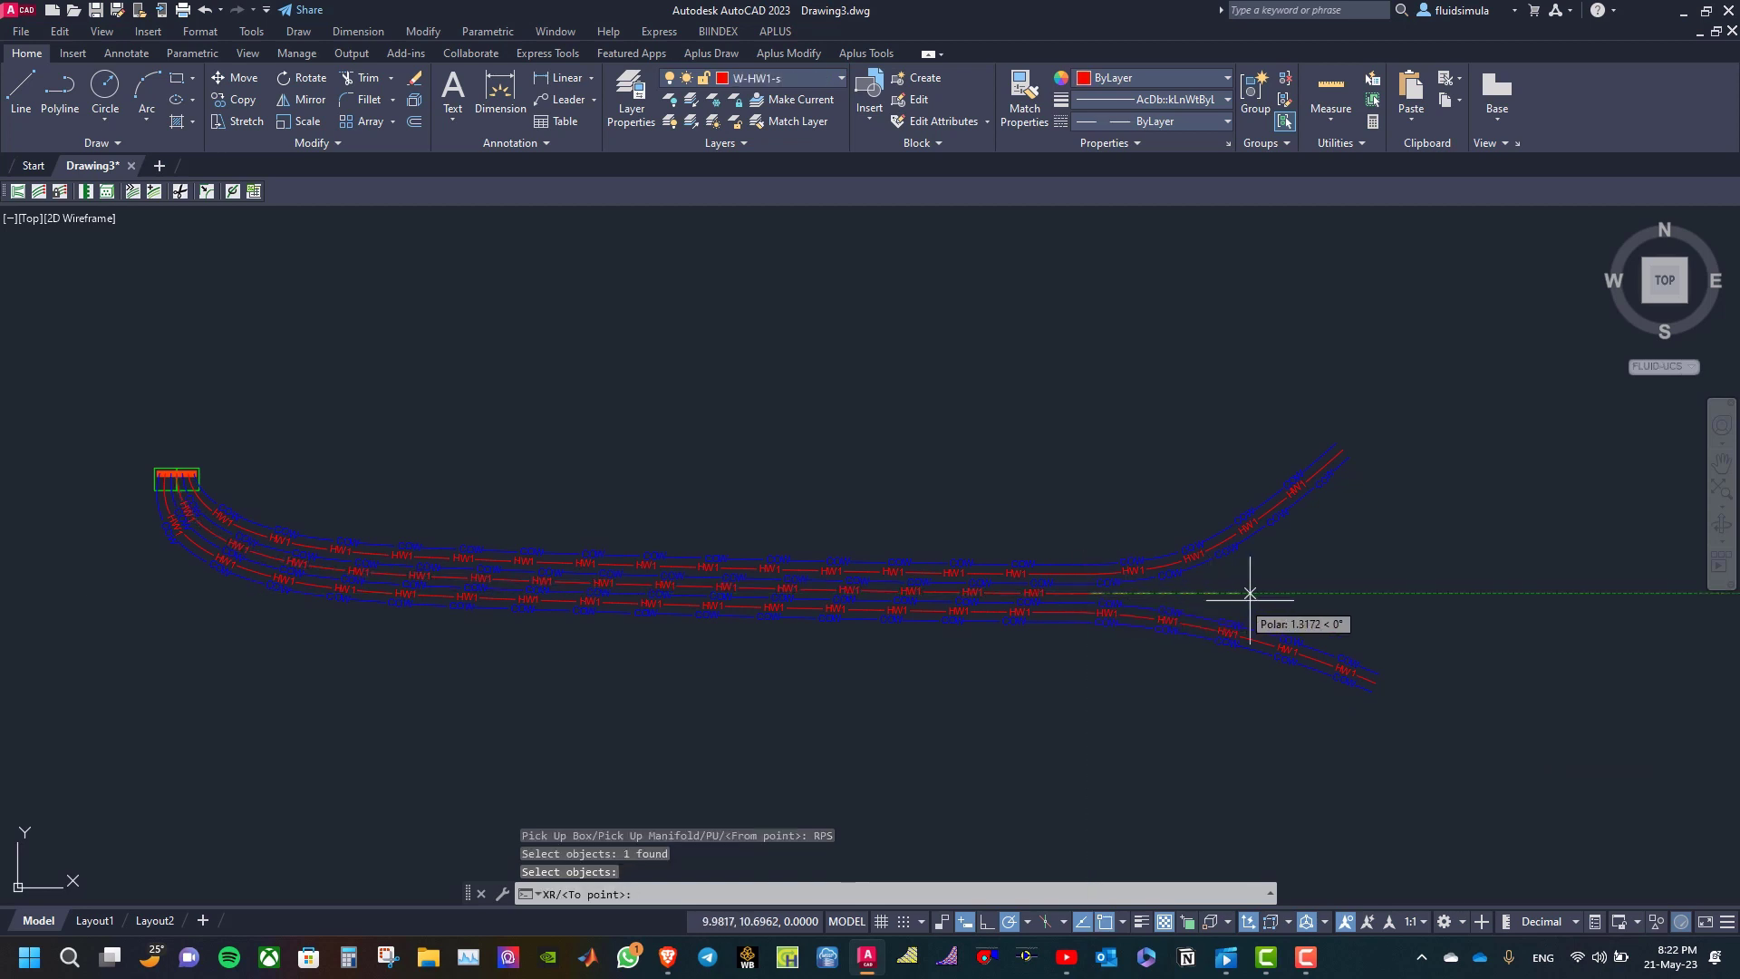
left_click(1463, 592)
key("Return")
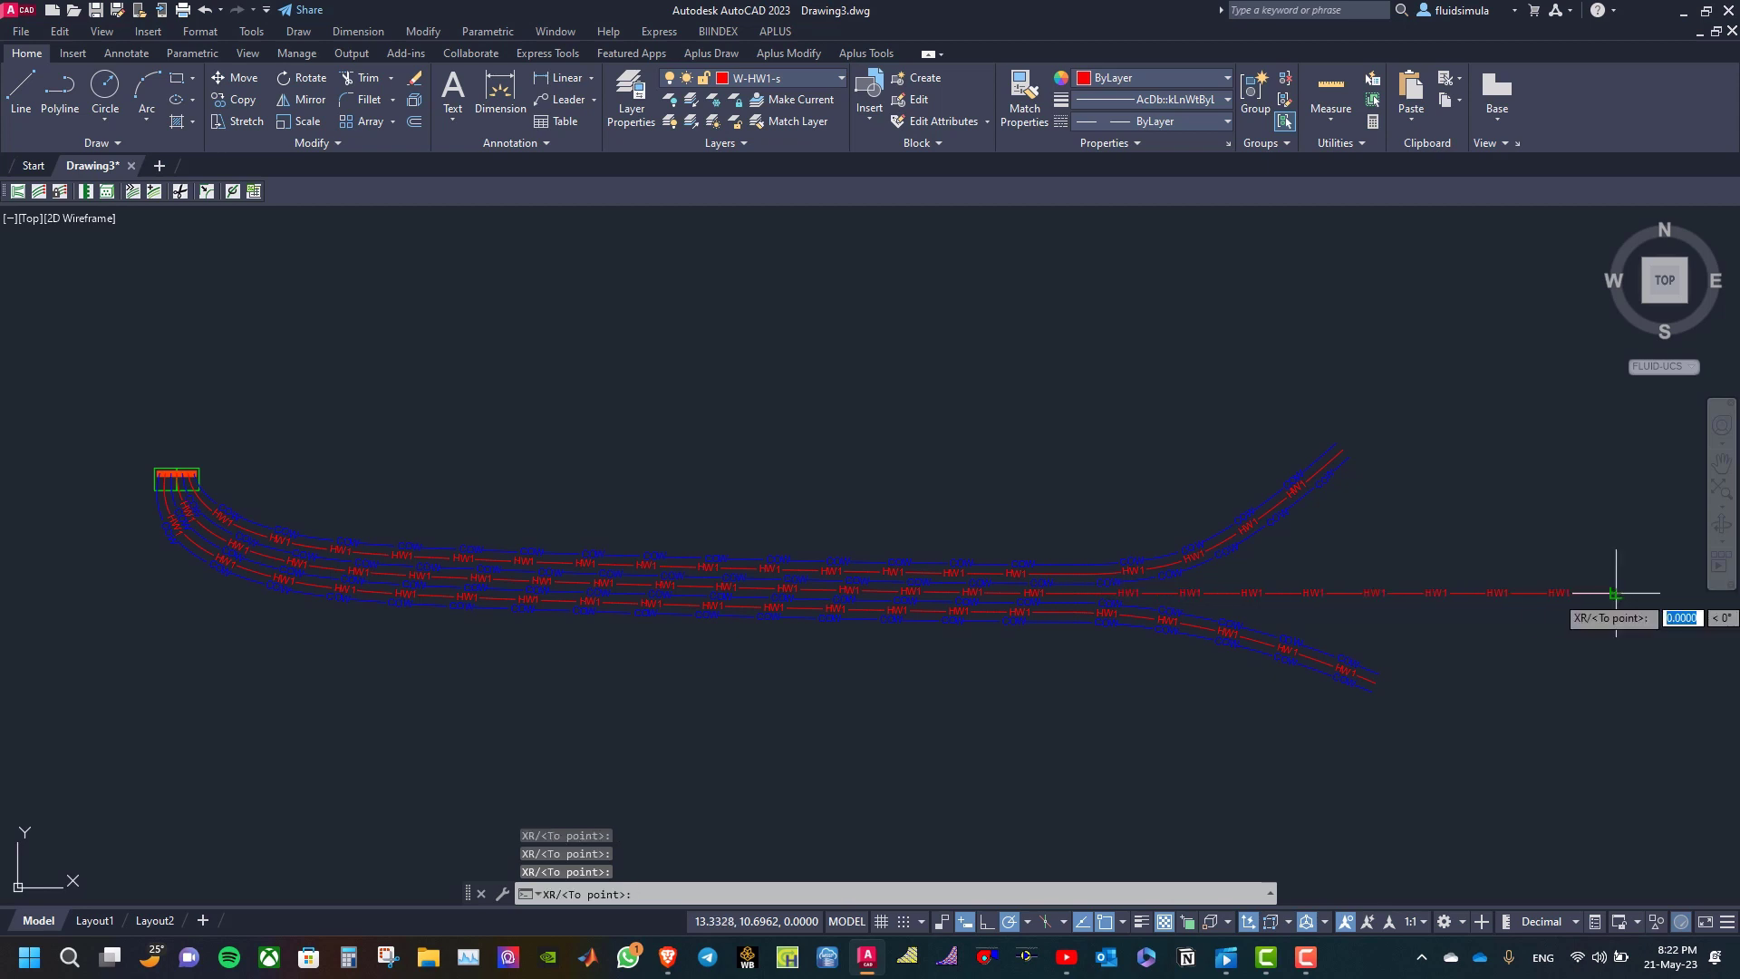
left_click(1615, 593)
left_click(1618, 608)
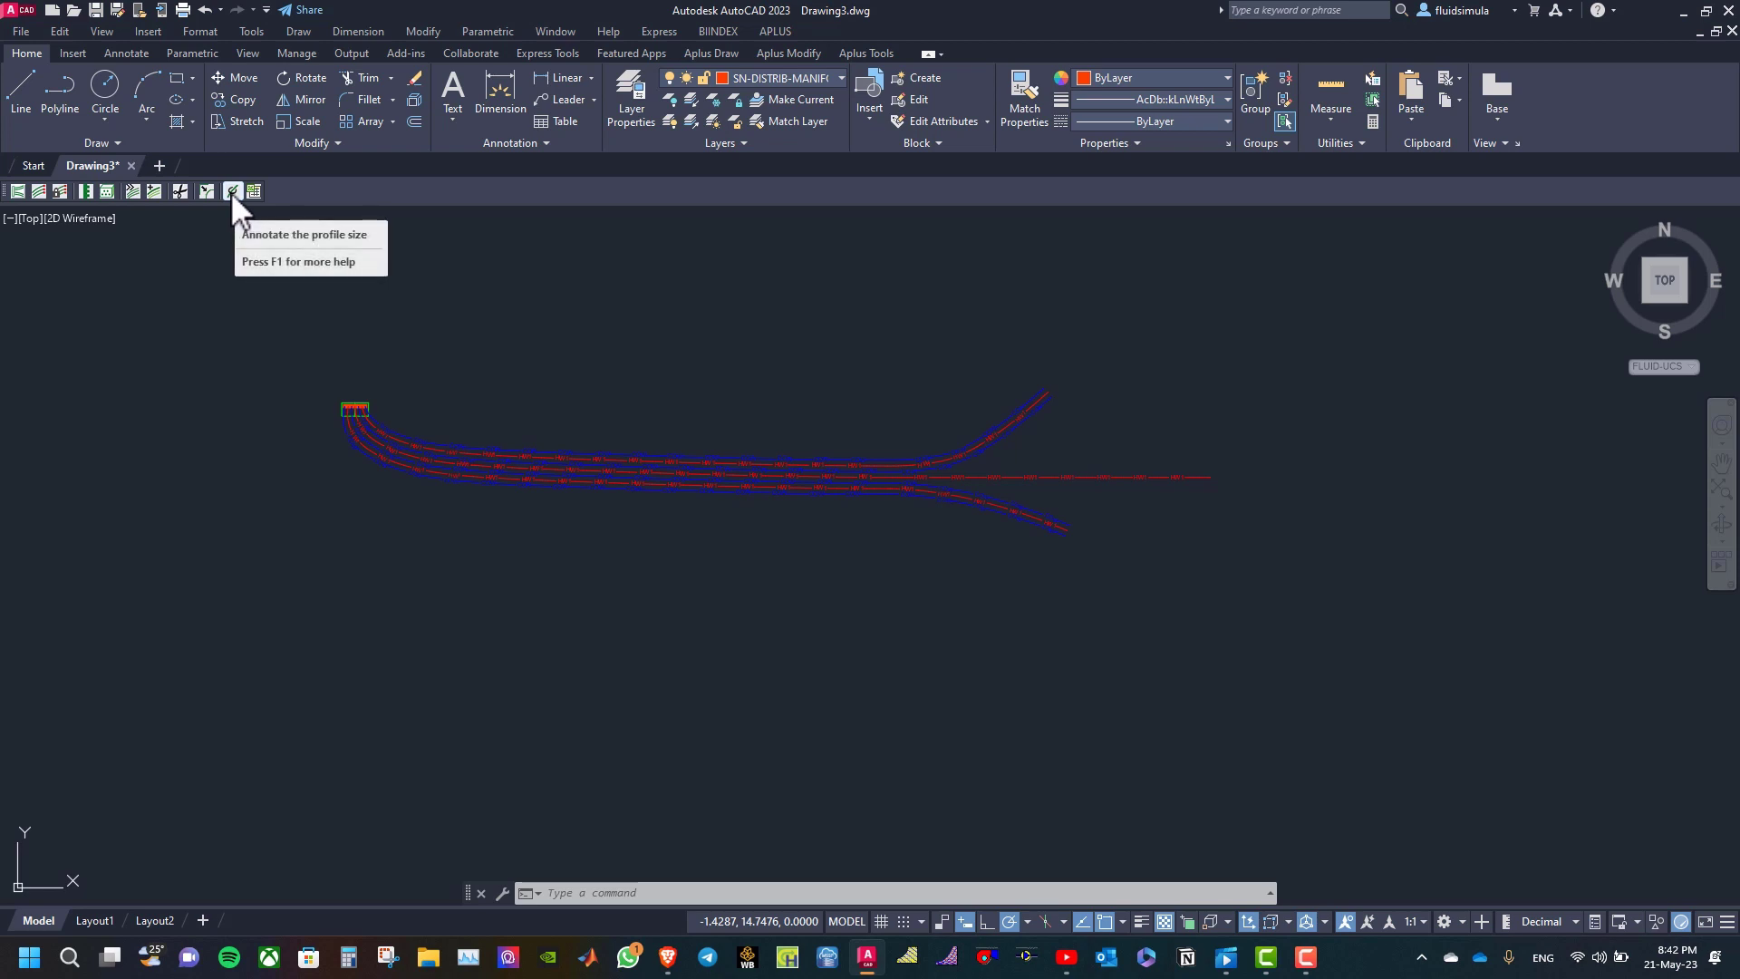
- Assign the MULTI-LAYER profile size 25 to all the slab pipes with the profile size annotation command
left_click(231, 191)
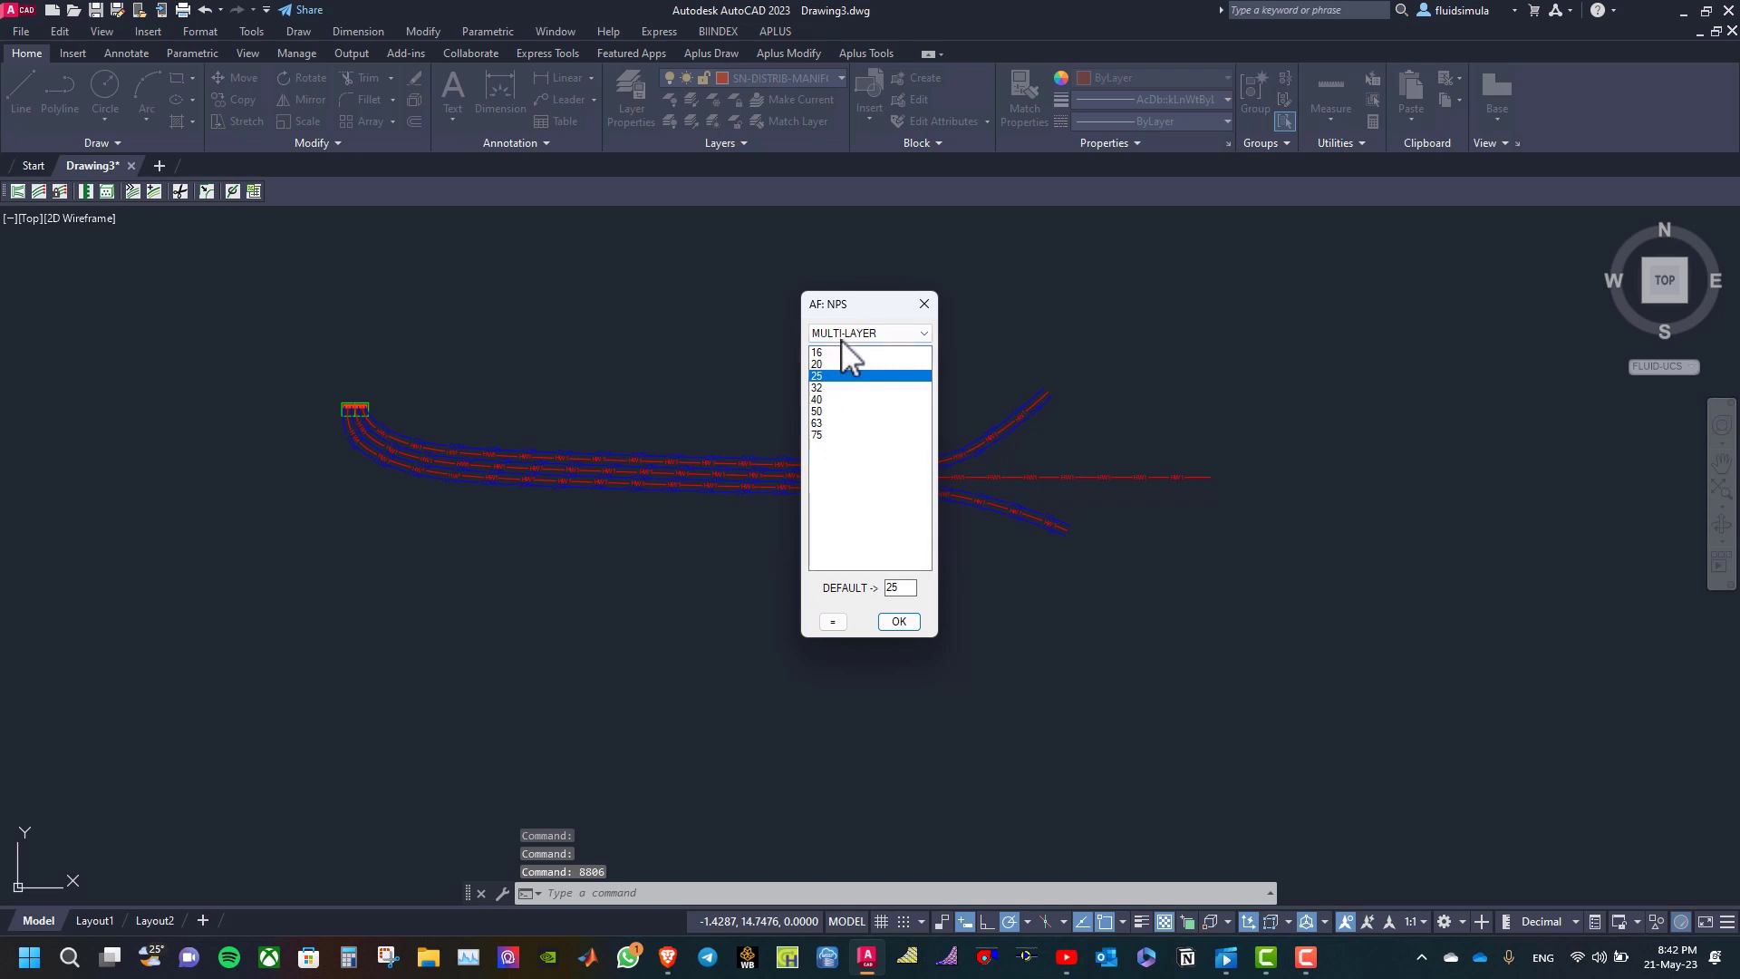
left_click(843, 335)
left_click(845, 340)
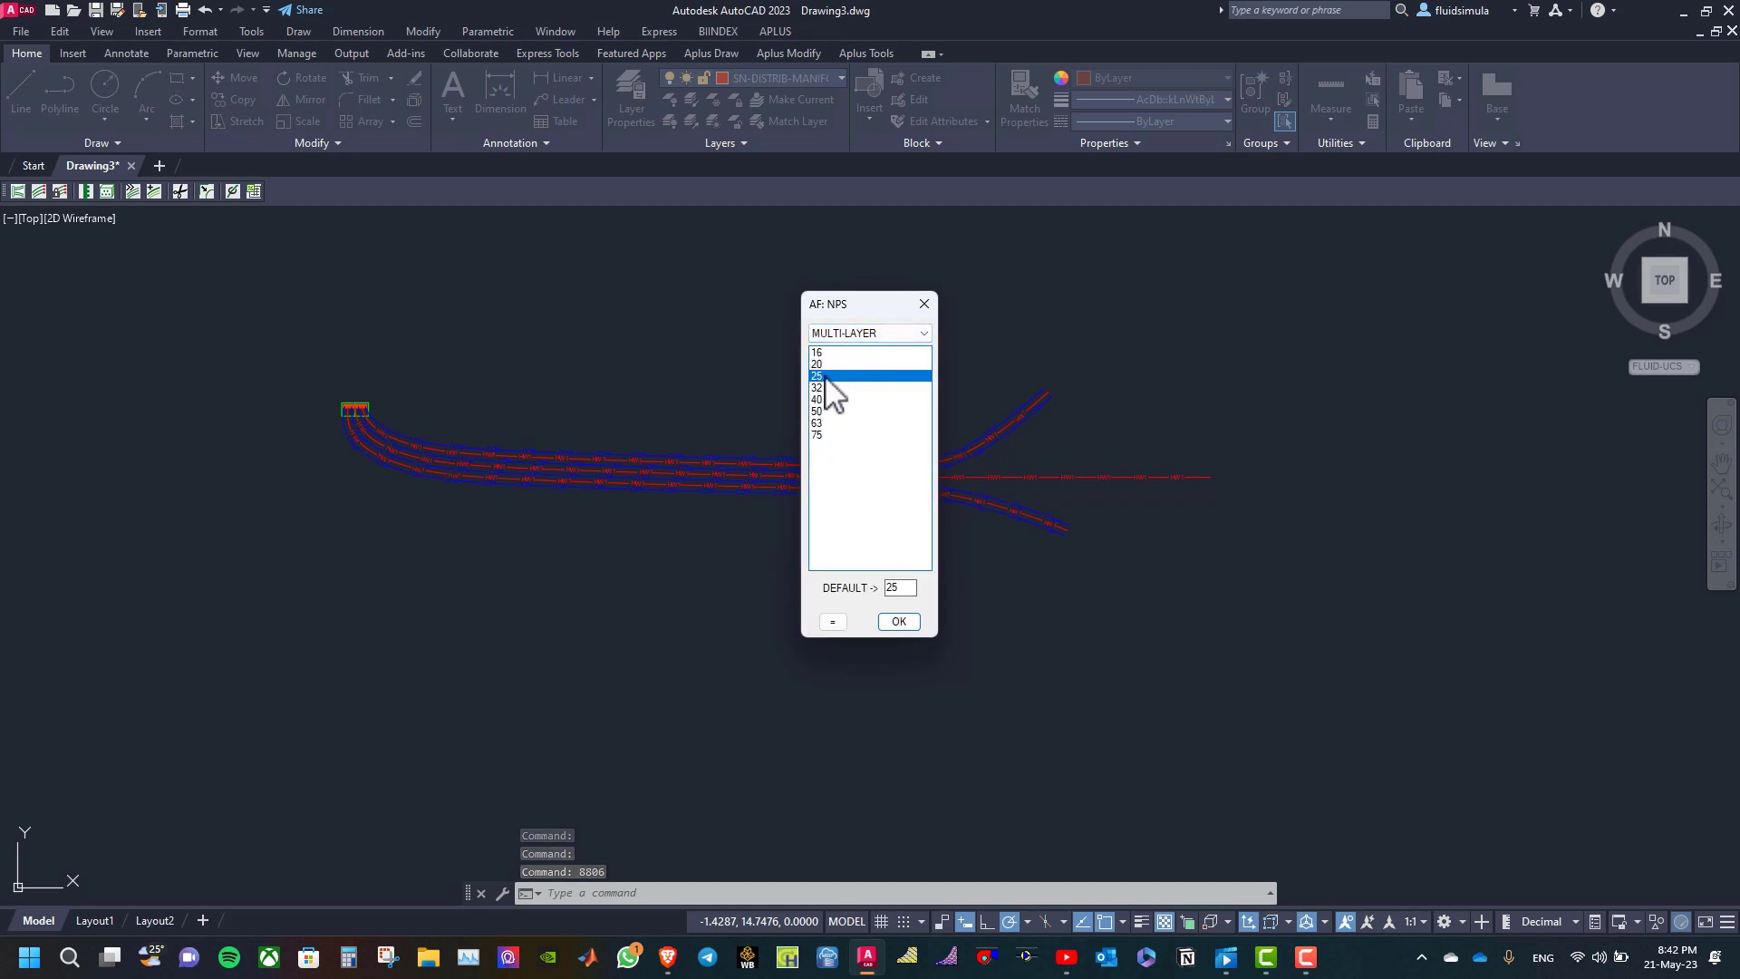
left_click(914, 622)
left_click(1238, 652)
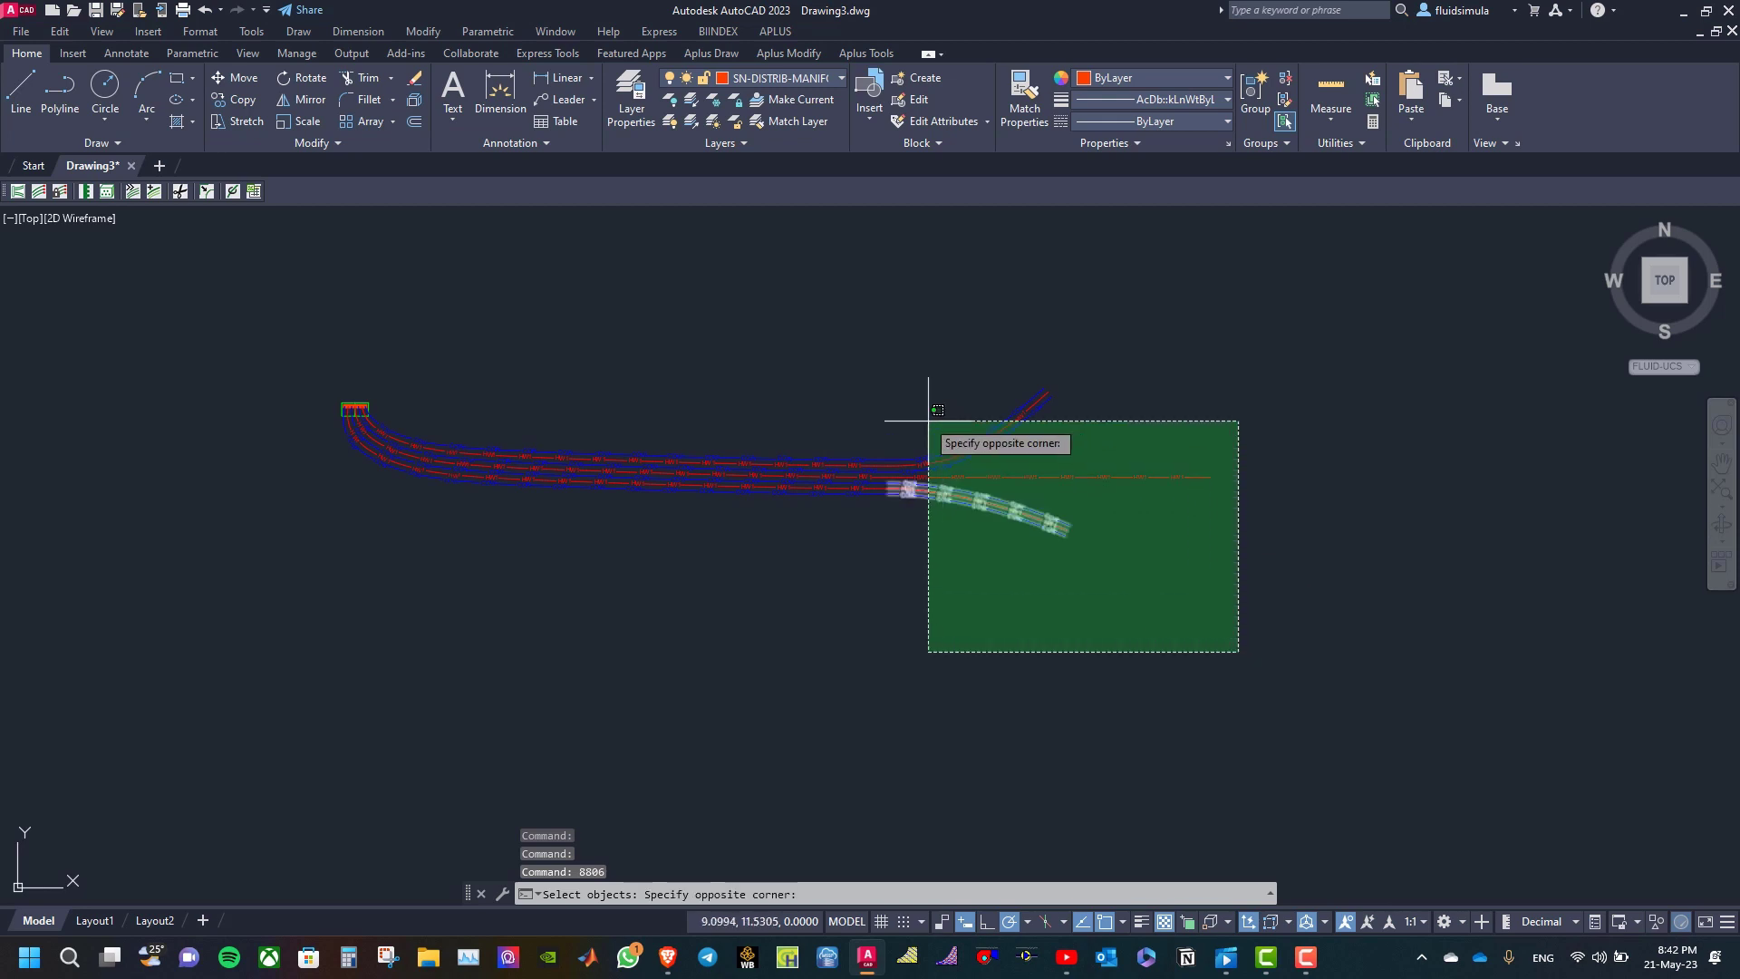
left_click(769, 299)
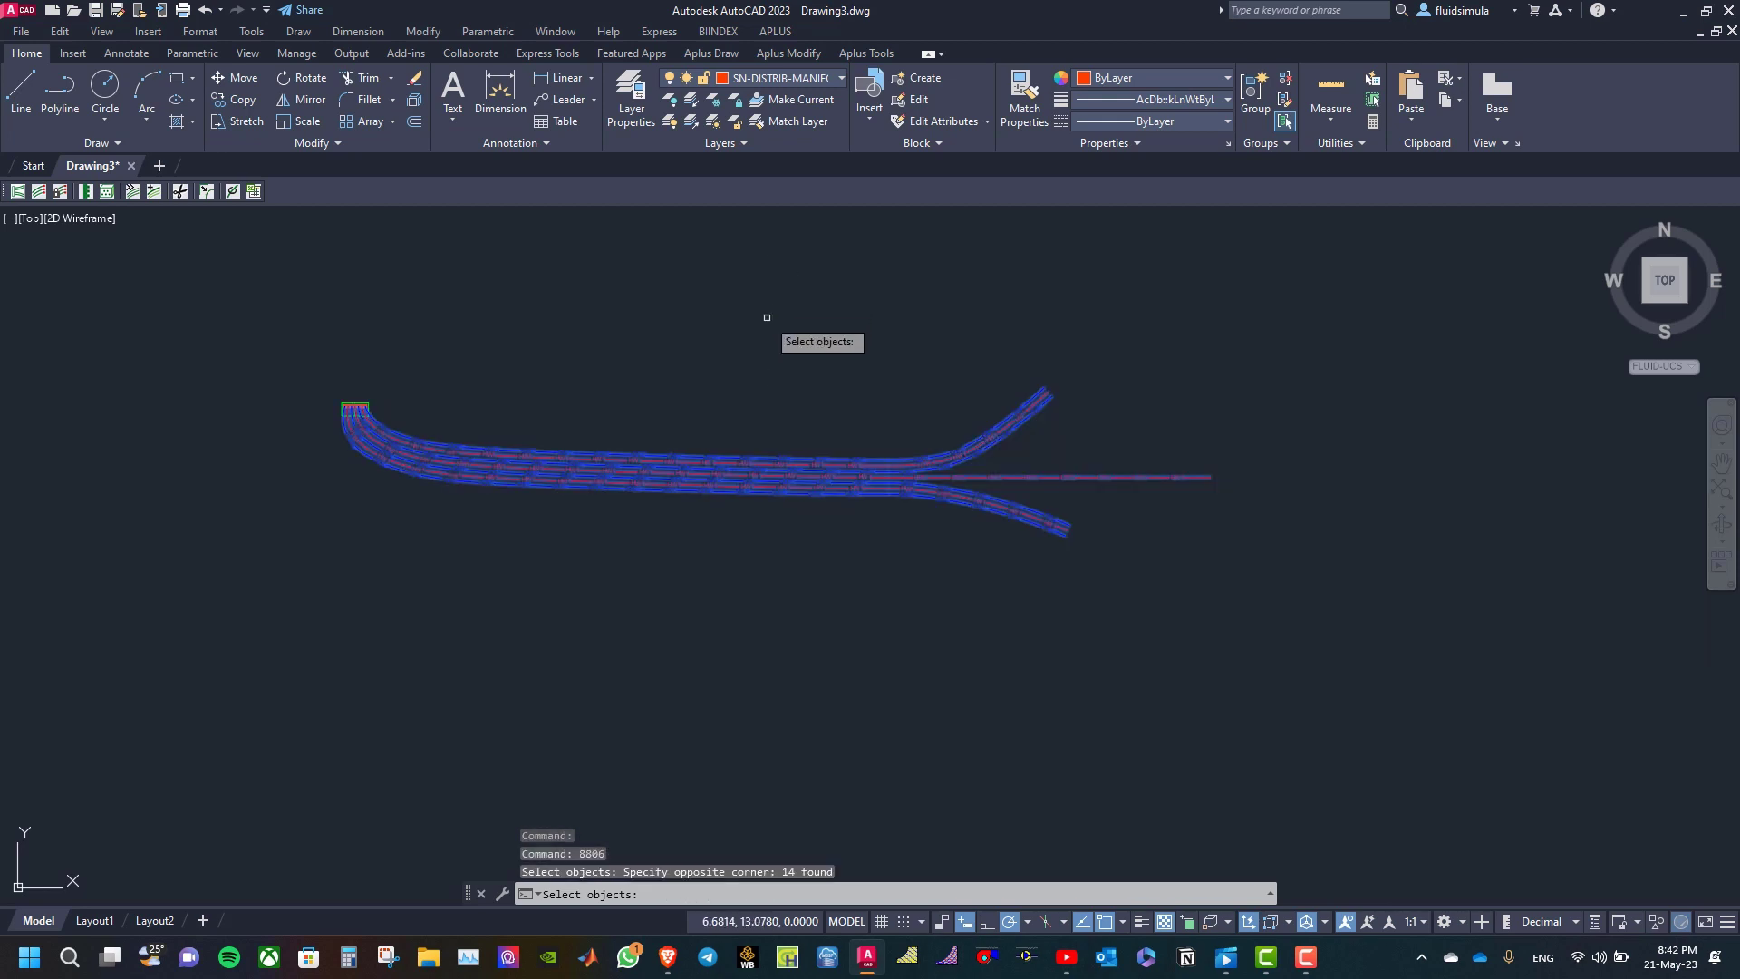
key("Return")
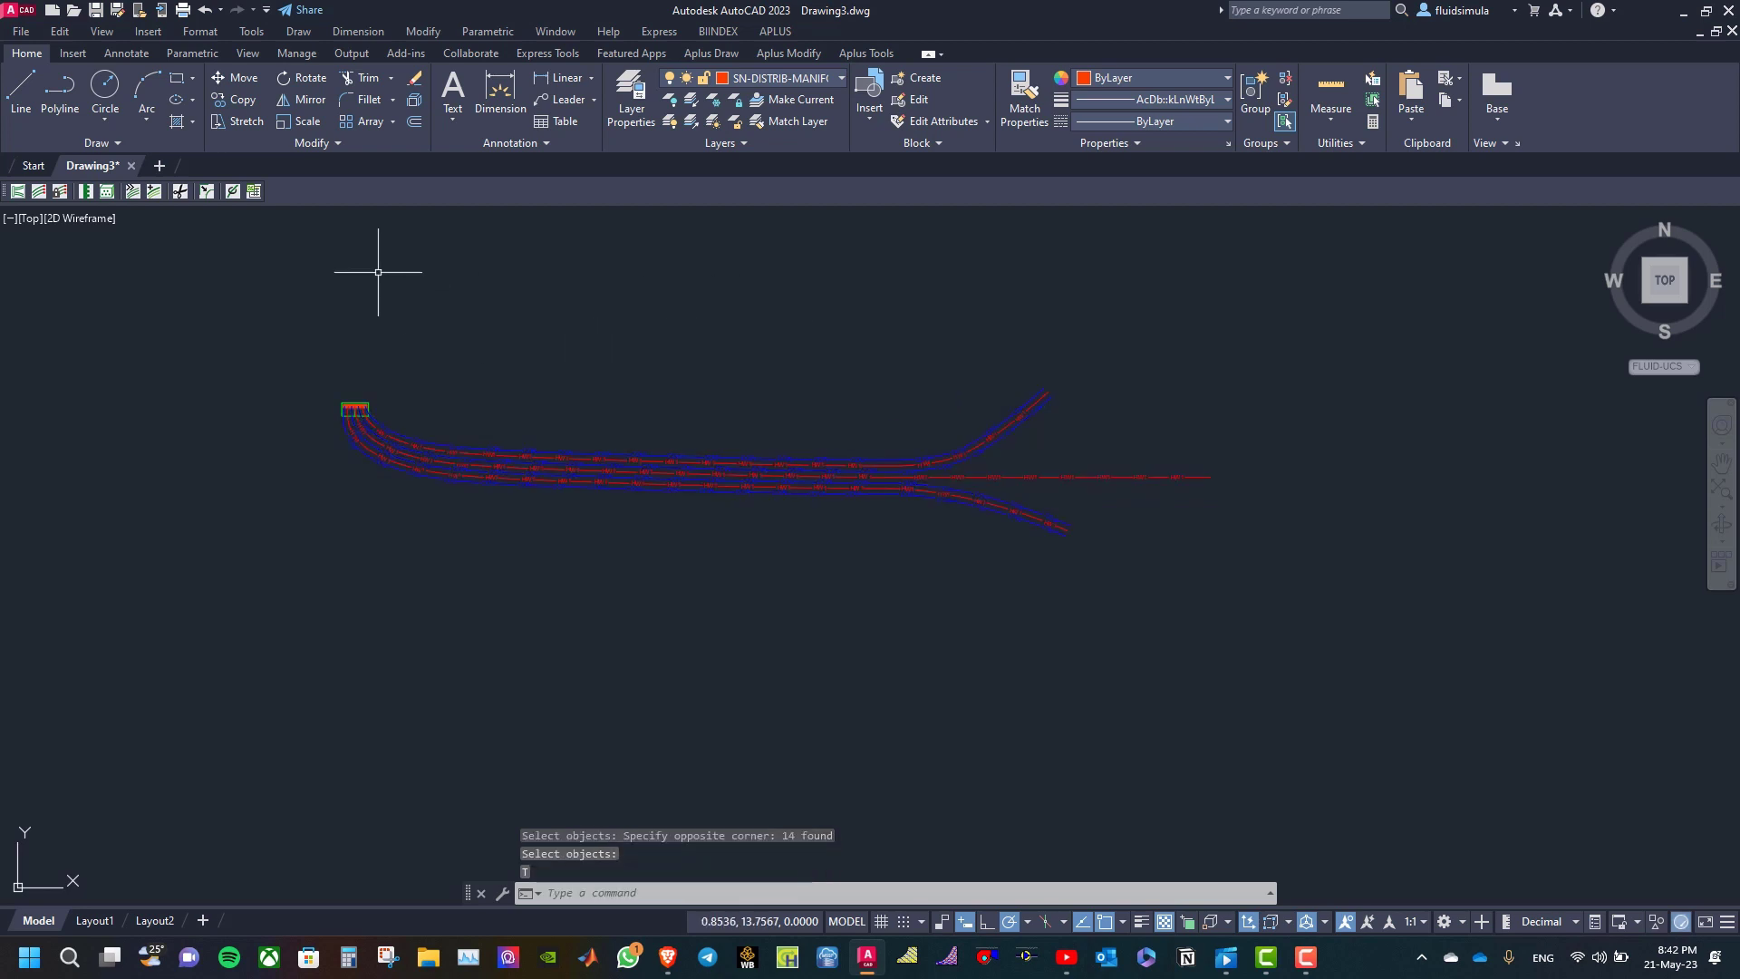
- Generate the under-slab bill of materials for zone ALL as a CAD table, placed at the viewport frame's upper-left corner in Layout1
left_click(254, 192)
left_click(855, 471)
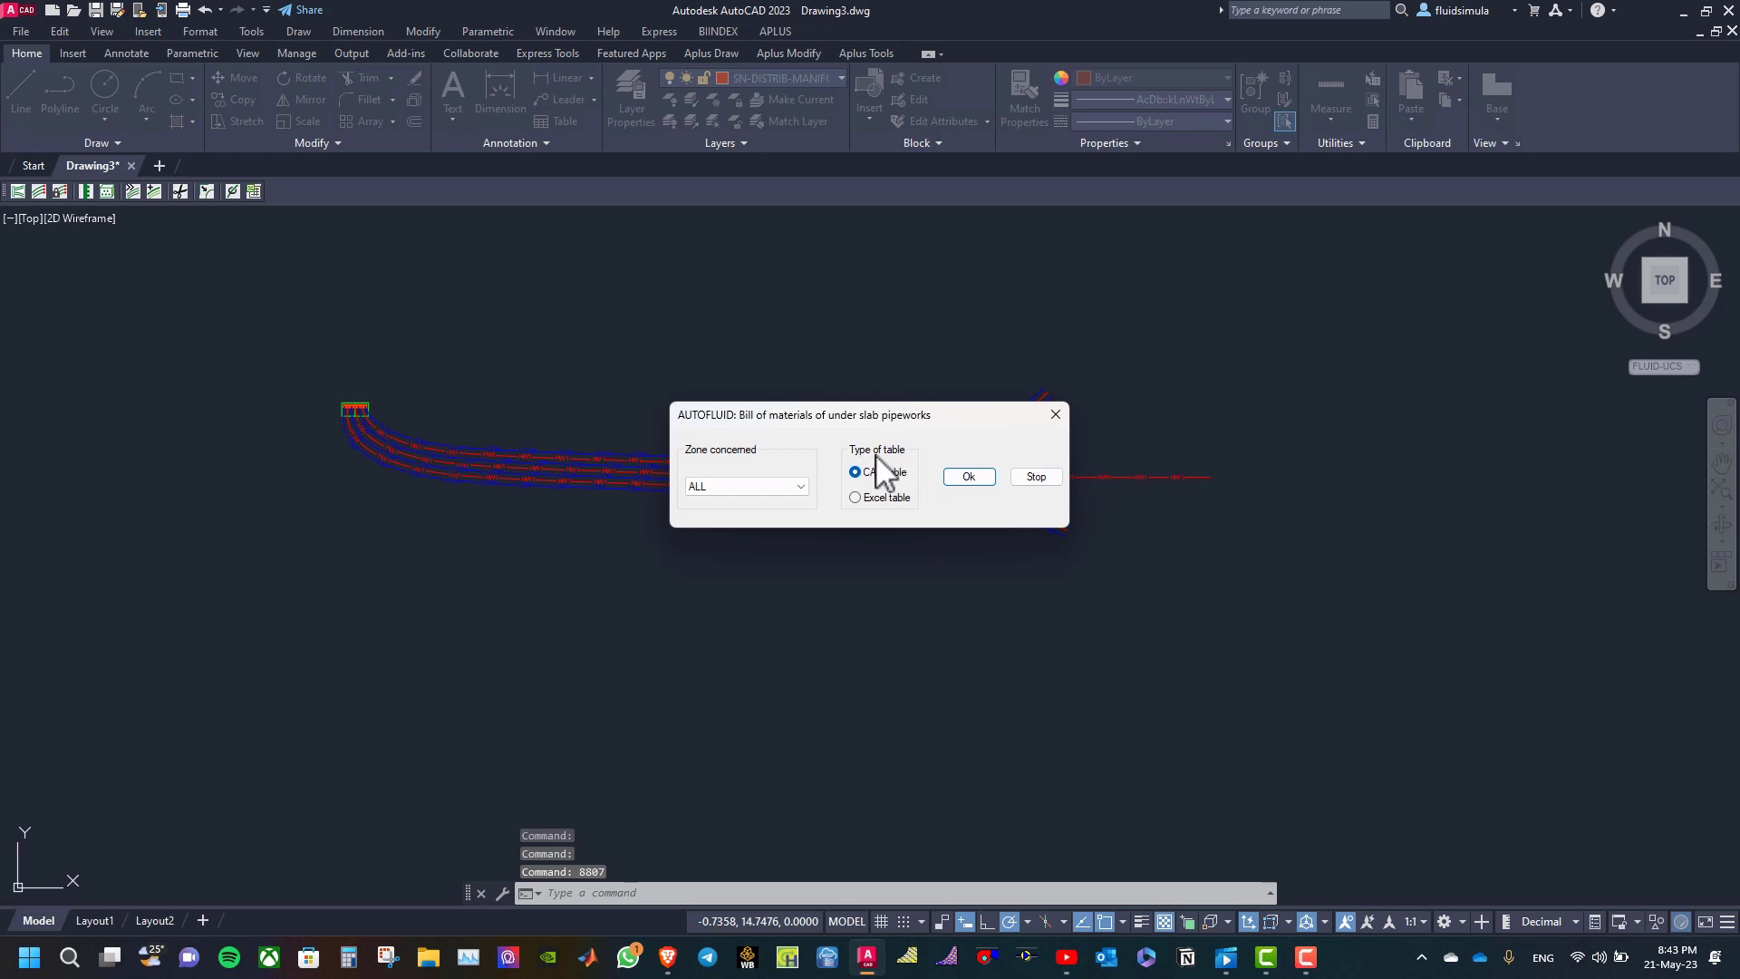
left_click(968, 477)
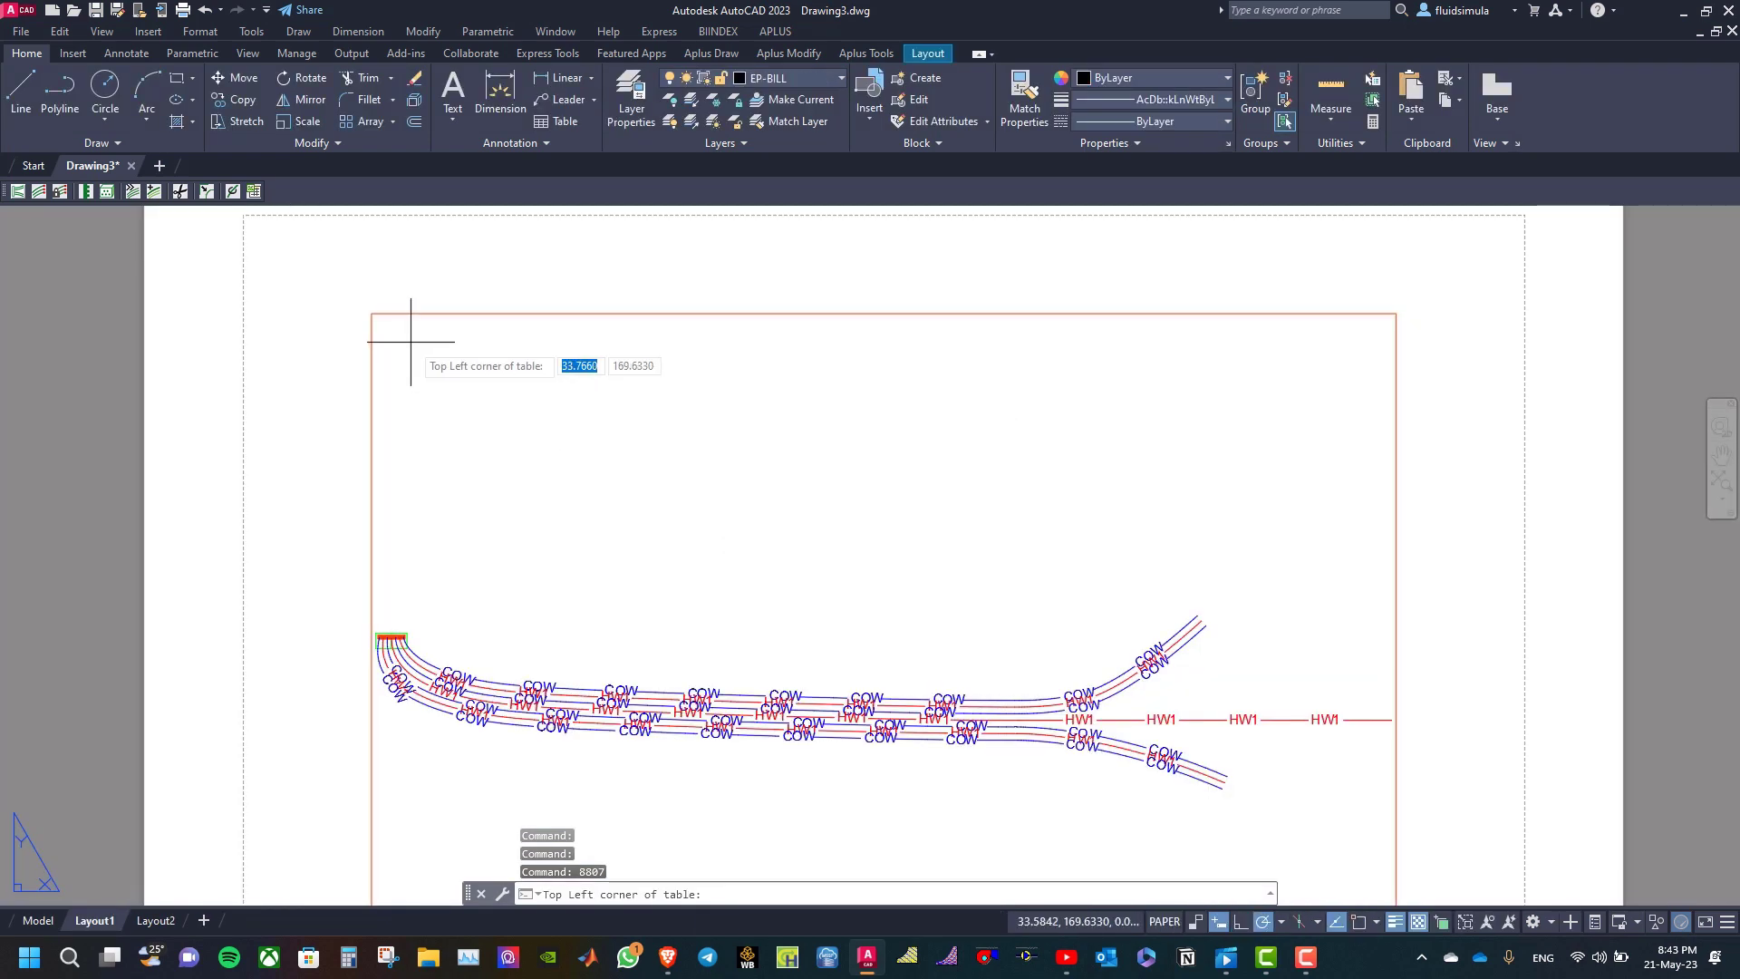
left_click(373, 316)
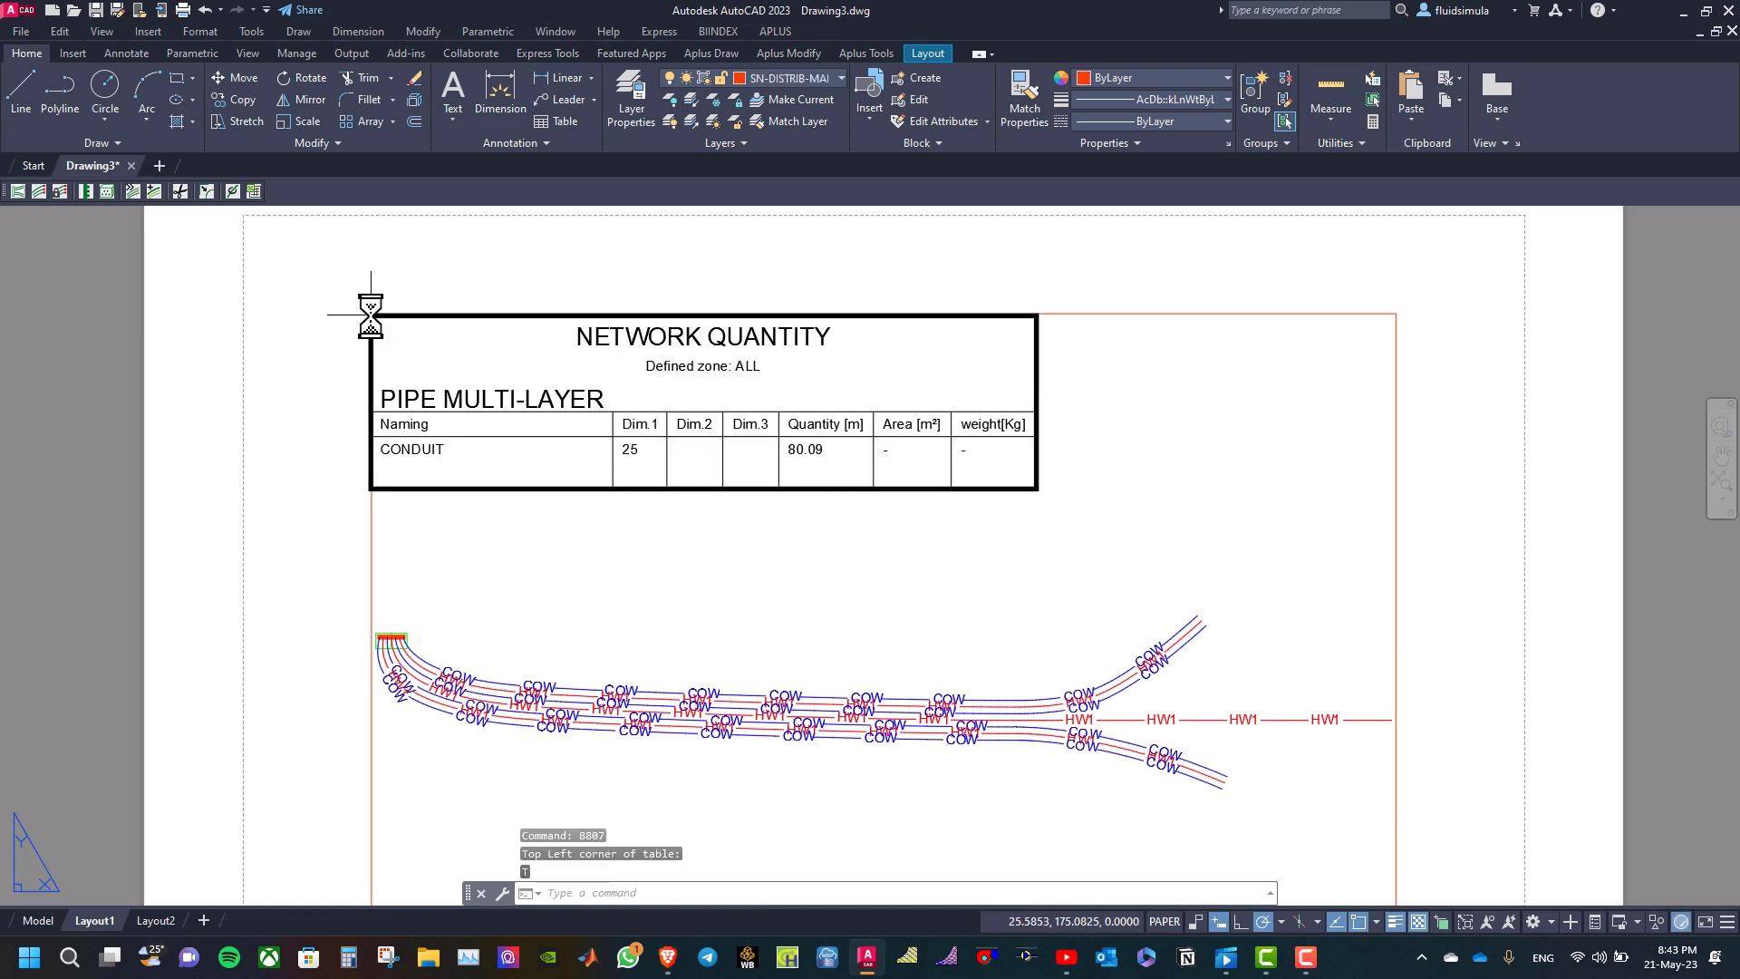